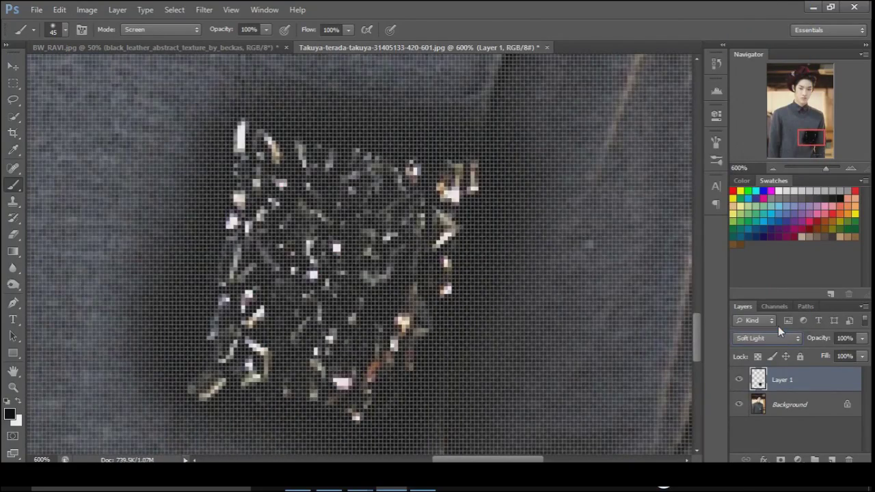
Compare neighbouring blend modes on the pocket's dark paint layer and settle on Soft Light
key(Up)
key(Up)
key(Up)
key(Up)
key(Up)
key(Up)
key(Down)
key(Down)
key(Down)
key(Down)
key(Down)
key(Down)
key(Down)
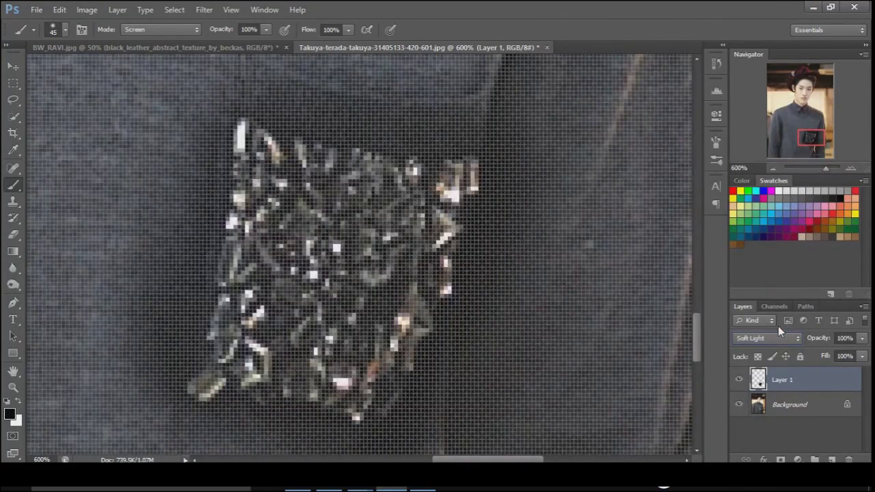
Erase the dark overspill around the sequinned pocket with a soft 35 px Eraser
click(775, 167)
click(775, 168)
click(774, 167)
click(775, 168)
click(13, 234)
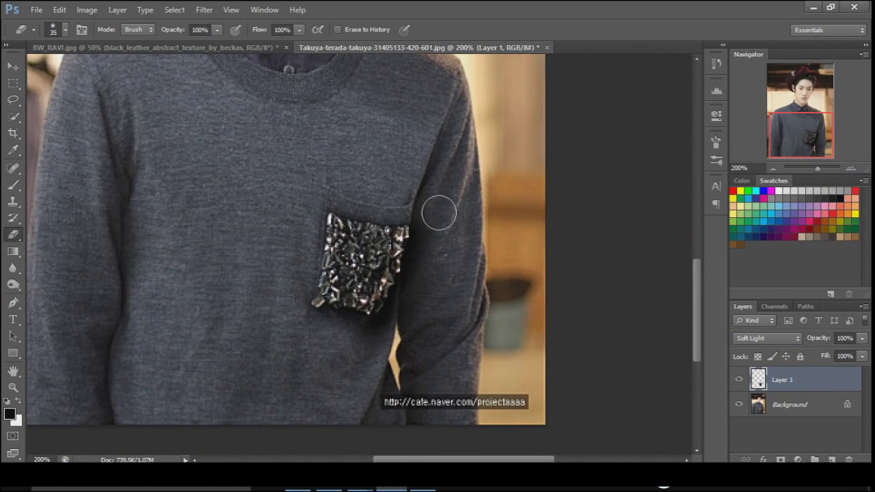
click(13, 185)
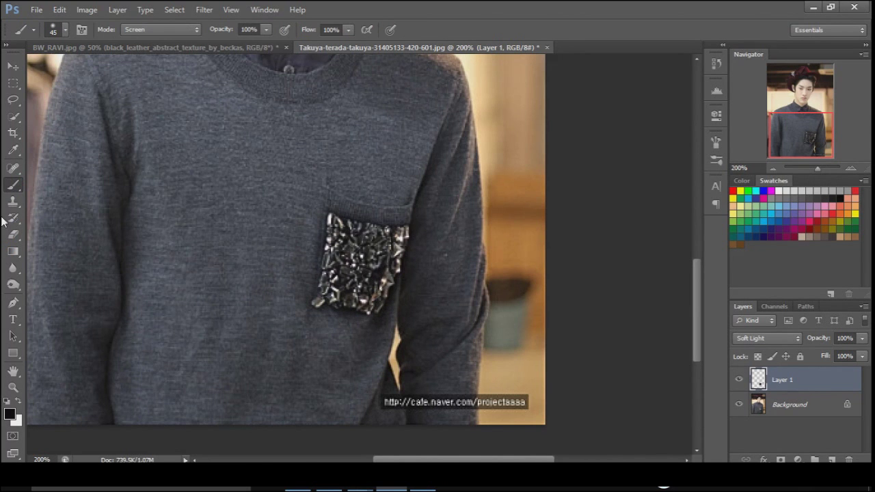
key(e)
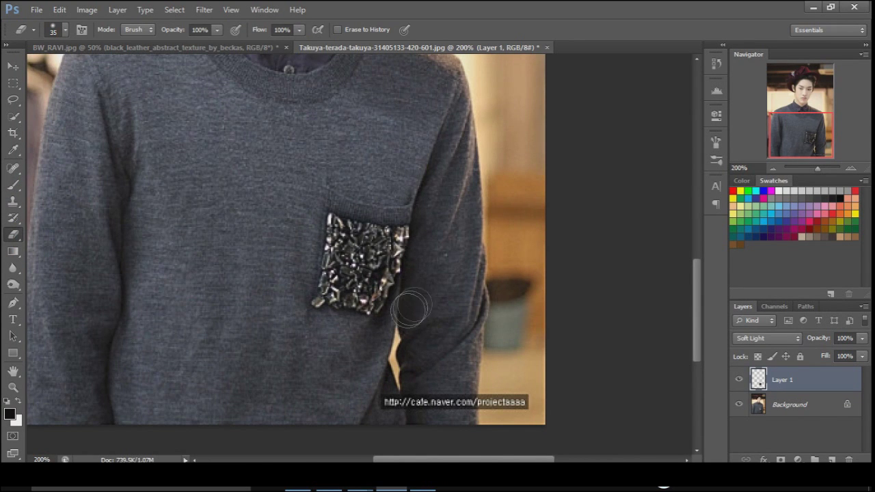
Add a new layer in Color blend mode and paint the lips dark purple with a 3 px brush
scroll(439, 308, up, 10)
key(ctrl+shift+alt+n)
key(b)
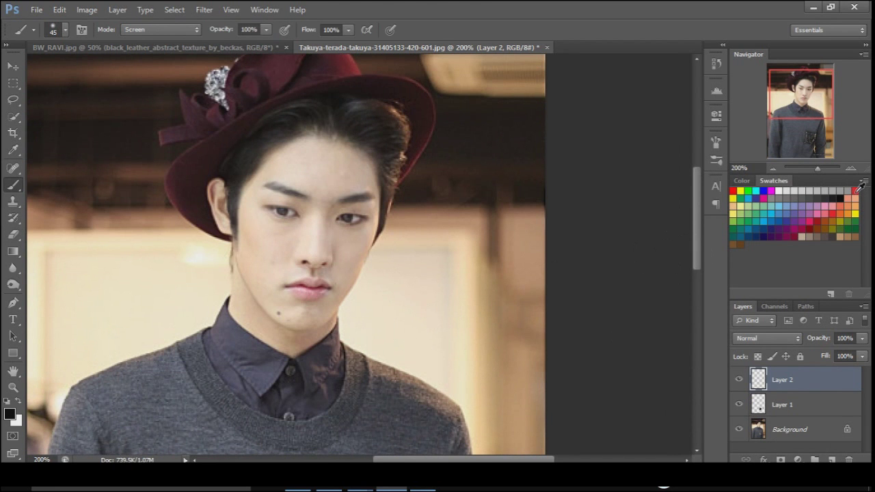
click(786, 230)
scroll(330, 313, up, 5)
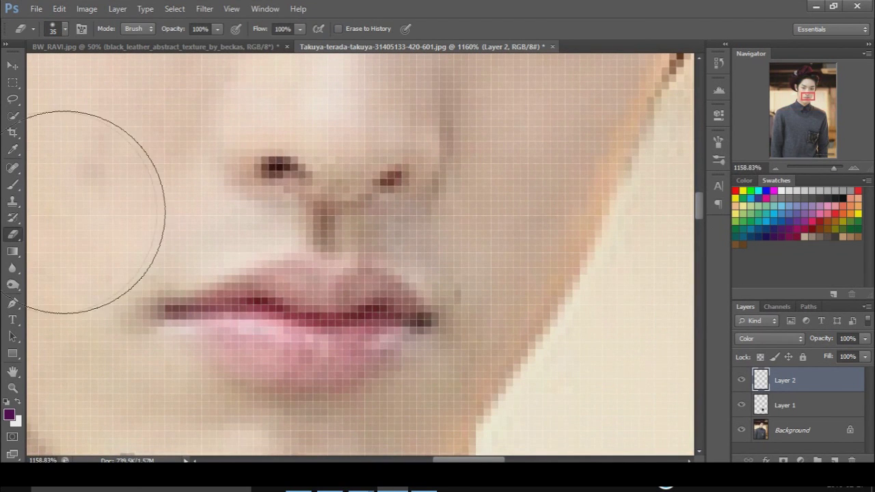
key(b)
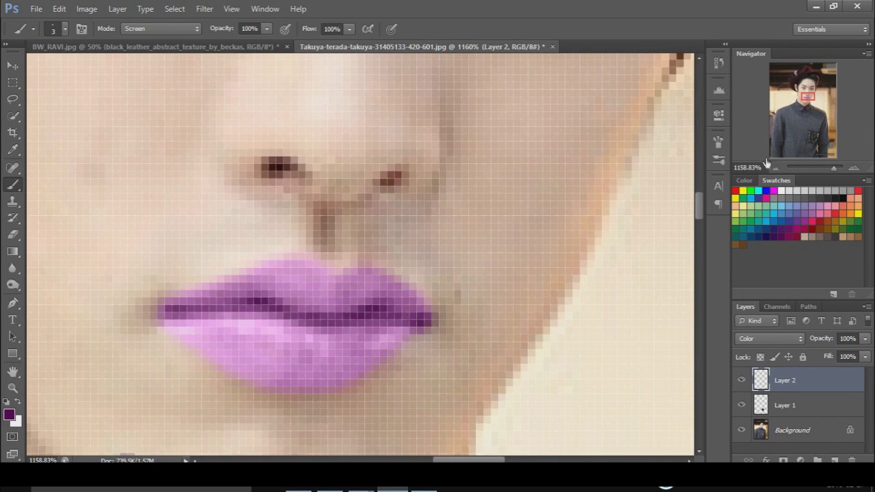
Set the lip layer's blend mode to Difference to turn the lips green
click(773, 168)
click(773, 168)
click(770, 338)
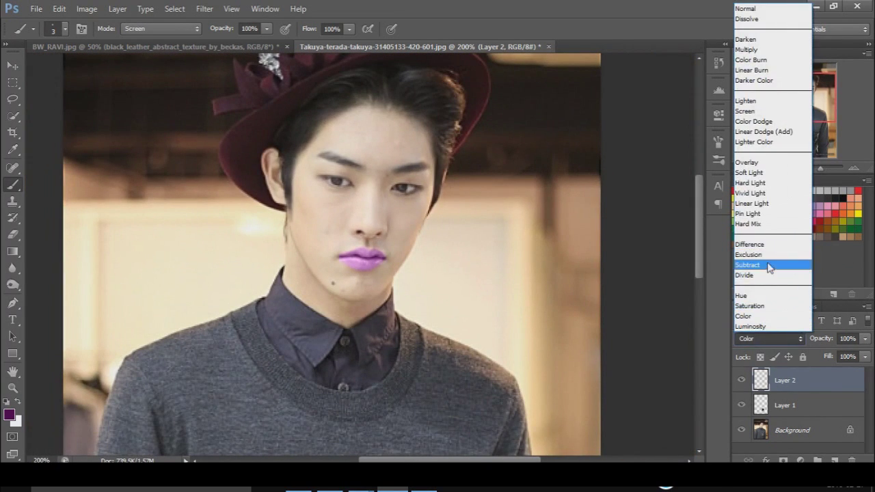
click(758, 305)
key(Up)
key(Up)
key(Up)
key(Up)
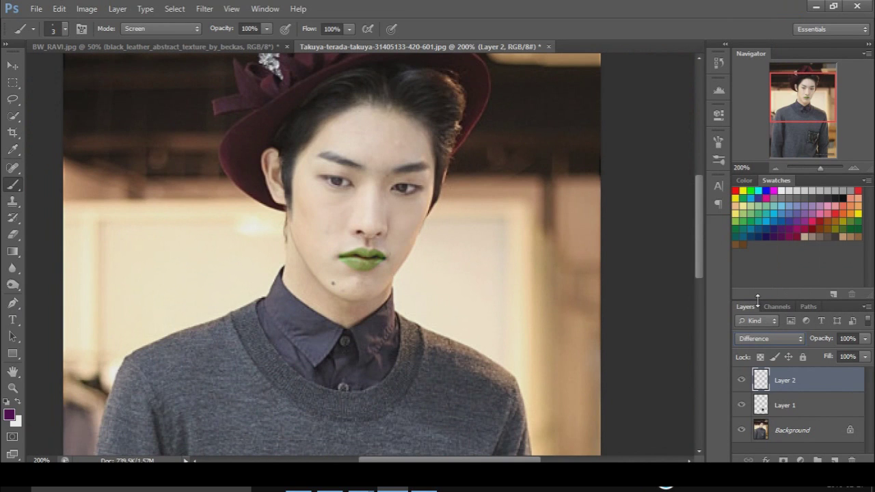
Add a new layer and paint black eyeliner around both eyes with a 3 px brush
click(834, 460)
drag(820, 168, 832, 170)
drag(805, 97, 810, 89)
mouse_move(449, 272)
mouse_down()
mouse_move(397, 262)
mouse_move(328, 276)
mouse_up()
mouse_move(386, 306)
mouse_down()
mouse_move(423, 298)
mouse_move(446, 278)
mouse_up()
drag(810, 89, 807, 88)
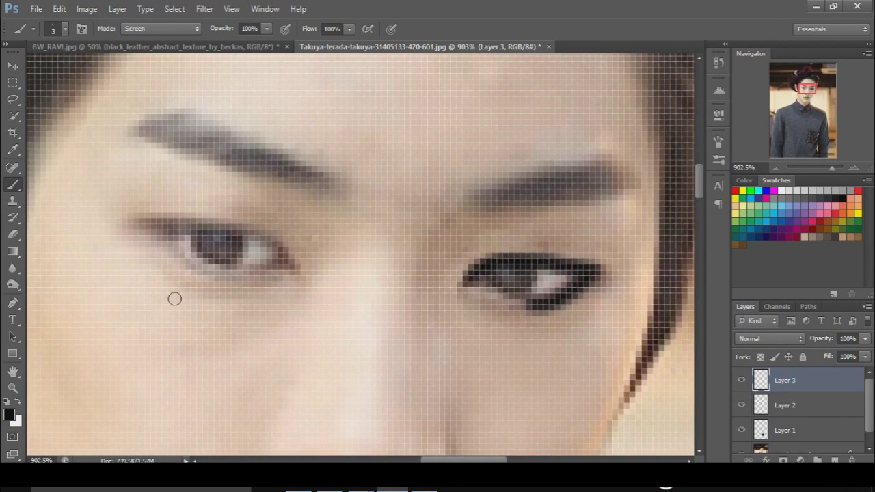
mouse_move(295, 268)
mouse_down()
mouse_move(252, 236)
mouse_move(145, 221)
mouse_move(202, 276)
mouse_up()
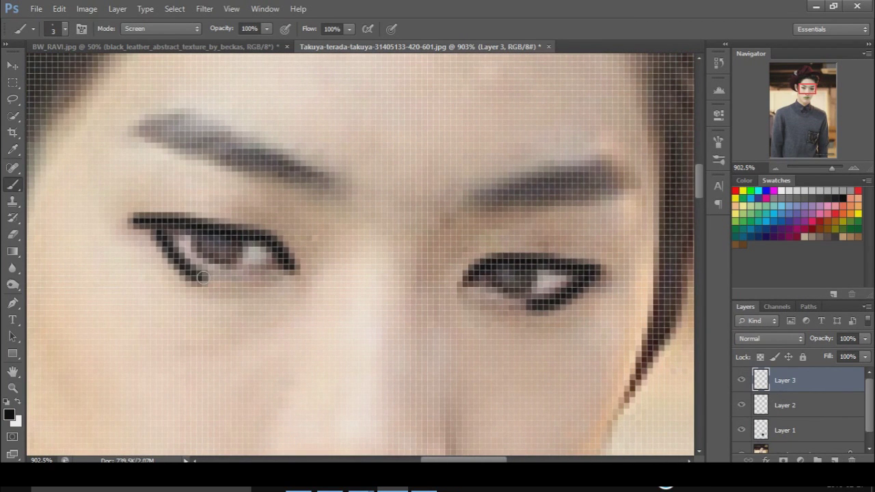
Soften the eyeliner by adjusting its layer's blend mode and lowering the layer opacity
click(770, 338)
mouse_move(864, 339)
mouse_down()
mouse_move(861, 353)
mouse_move(831, 352)
mouse_up()
scroll(831, 352, up, 2)
Add another new layer and paint both eyebrows dark crimson with a 3 px brush
click(834, 460)
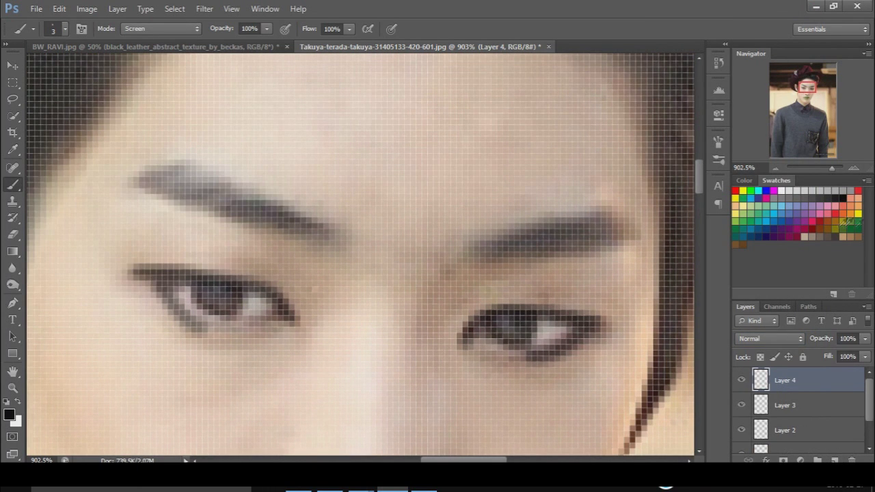
click(803, 234)
mouse_move(487, 248)
mouse_down()
mouse_move(540, 229)
mouse_move(632, 232)
mouse_move(488, 257)
mouse_move(604, 226)
mouse_up()
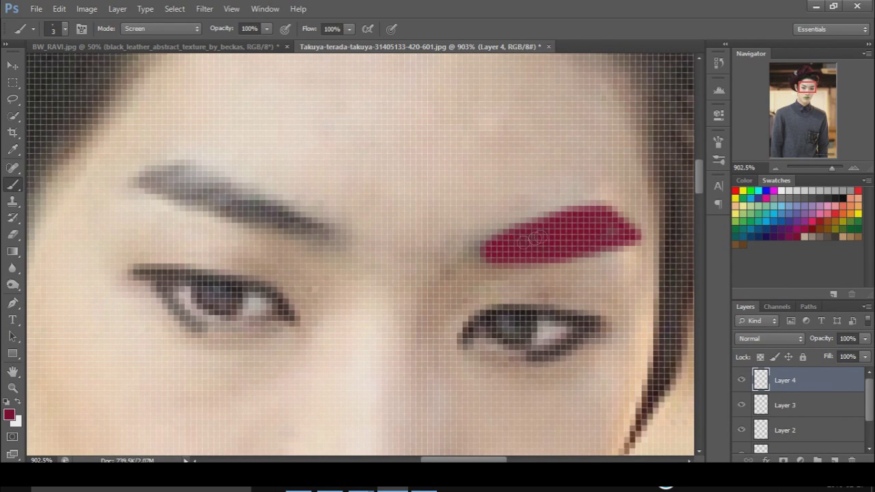
mouse_move(317, 229)
mouse_down()
mouse_move(222, 179)
mouse_move(146, 174)
mouse_move(146, 186)
mouse_move(233, 220)
mouse_move(299, 228)
mouse_move(191, 196)
mouse_move(236, 202)
mouse_move(172, 160)
mouse_move(155, 176)
mouse_move(243, 203)
mouse_up()
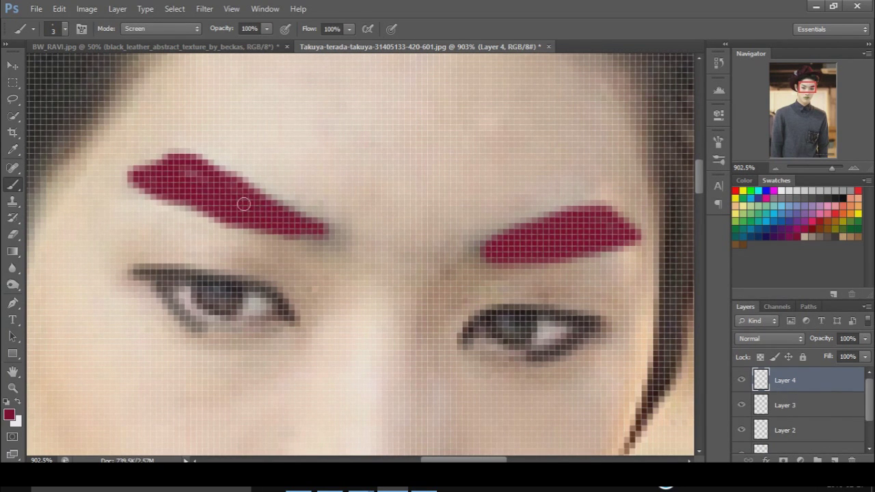
Try the Luminosity, Difference and Overlay blend modes on the eyebrow layer
click(784, 342)
click(765, 338)
click(774, 170)
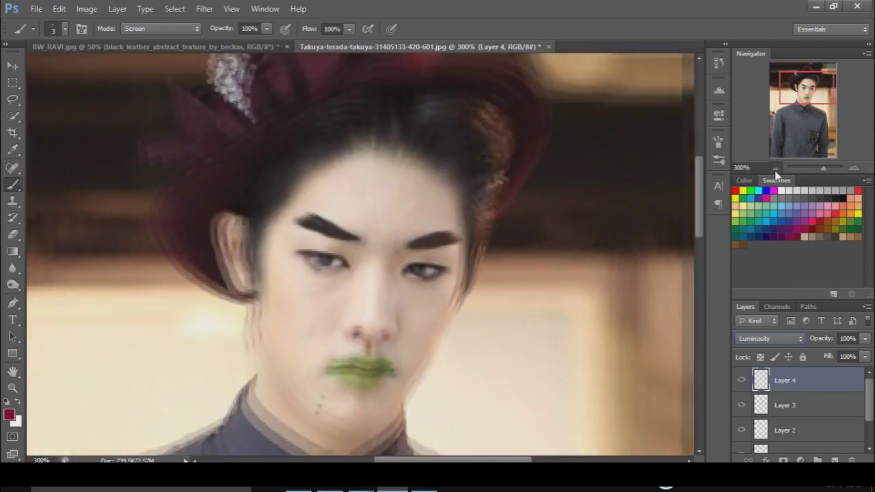
key(alt+i)
key(g)
key(9)
key(ctrl+z)
scroll(785, 335, up, 2)
scroll(785, 337, up, 8)
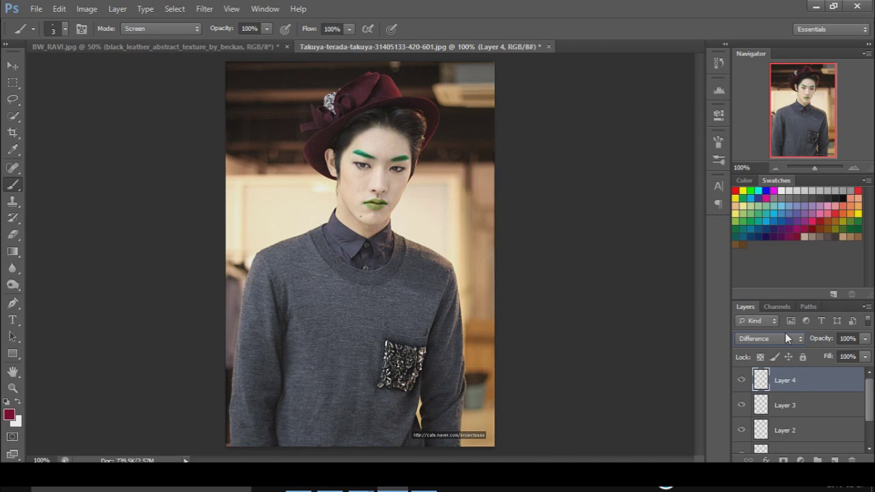
scroll(785, 334, up, 4)
drag(813, 168, 822, 168)
scroll(615, 183, up, 3)
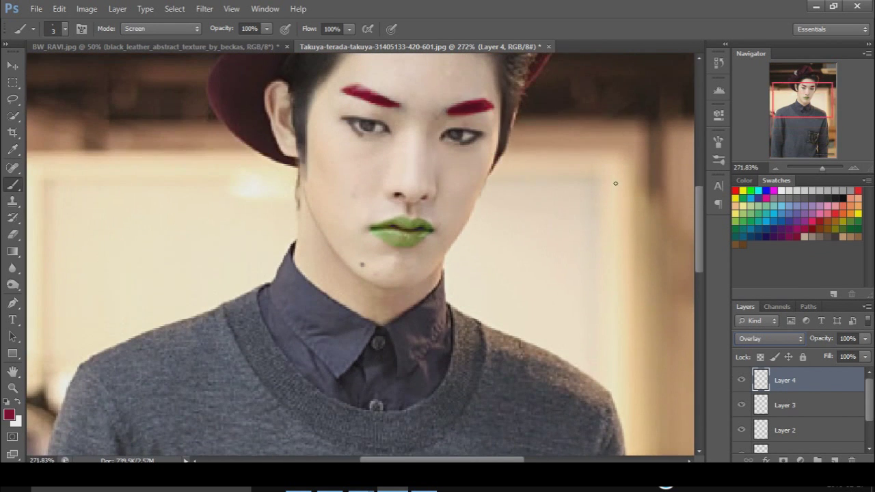
Cycle the eyebrow layer through further blend modes, from Dissolve to Linear Dodge (Add)
key(Up)
key(Up)
key(Up)
key(Up)
key(Up)
key(Up)
key(Up)
key(Up)
key(Up)
key(Up)
key(Up)
key(Down)
key(Down)
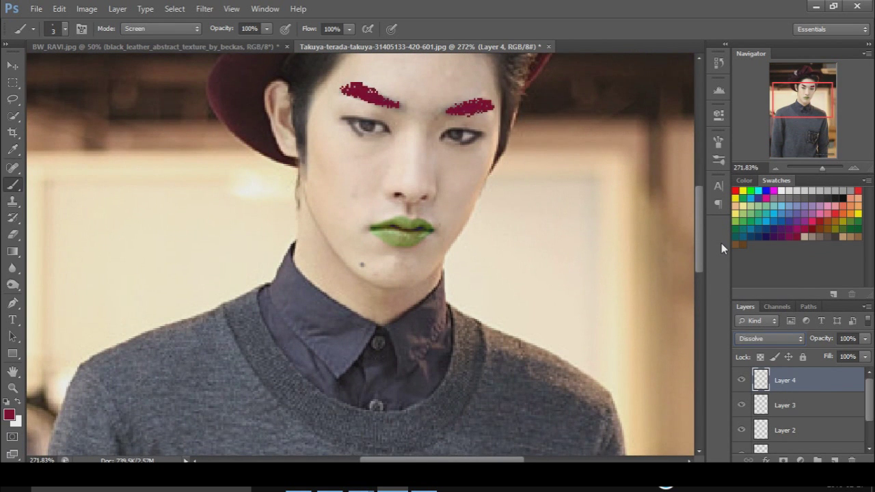
key(Down)
key(Down)
key(Down)
key(Down)
key(Down)
key(Down)
key(Down)
key(Down)
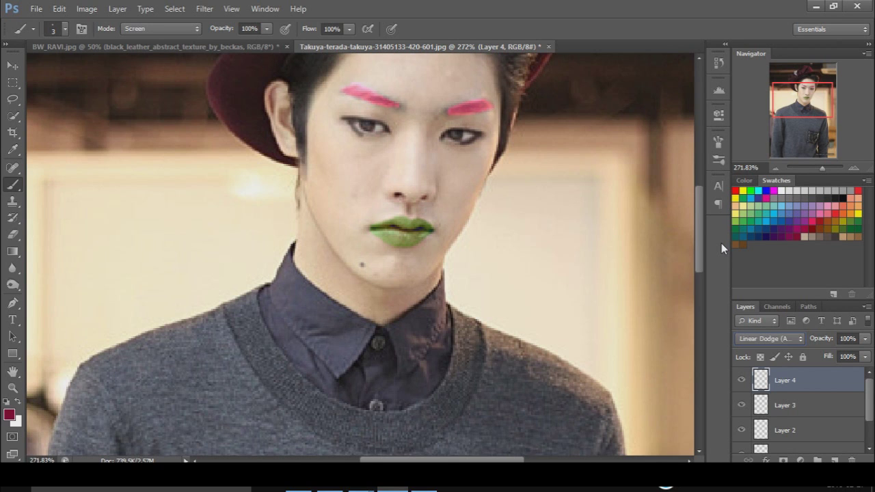
Set the eyebrow layer's blend mode to Soft Light and its opacity to 56%
click(772, 337)
click(777, 162)
key(Down)
click(864, 338)
drag(854, 356, 835, 354)
scroll(549, 223, up, 5)
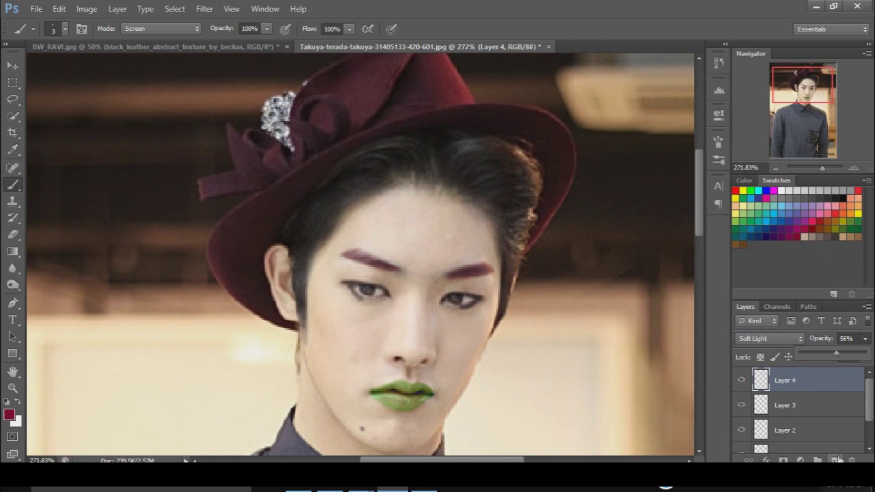
Duplicate the eyebrow layer and erase the eyebrow colour from the copy with a 35 px Eraser
key(ctrl+j)
key(e)
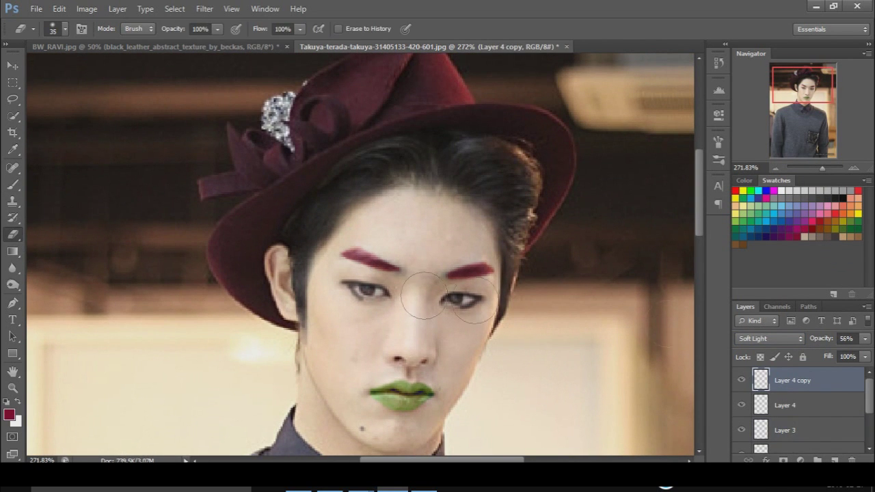
drag(340, 261, 501, 255)
Fade the crimson on the original eyebrow layer by erasing along the tops of both eyebrows
click(813, 406)
drag(403, 246, 383, 237)
mouse_move(509, 244)
mouse_down()
mouse_move(460, 239)
mouse_move(467, 248)
mouse_up()
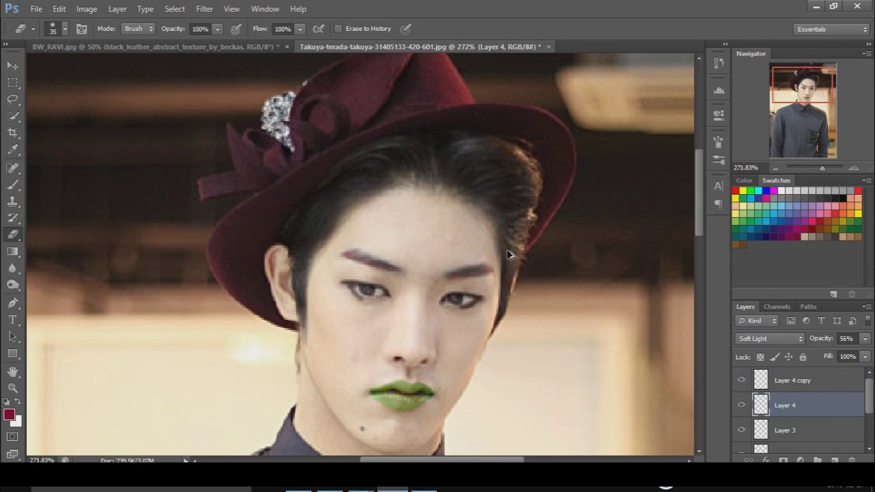
Paint crimson over the hair on the Layer 4 copy layer with a soft 15 px brush
scroll(352, 180, up, 2)
key(alt+bracketright)
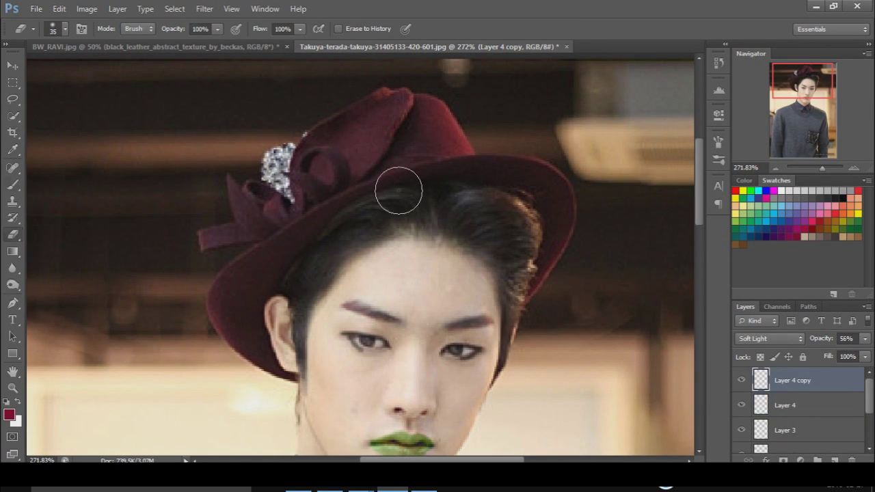
key(b)
key(bracketleft)
mouse_move(467, 229)
mouse_down()
mouse_move(510, 237)
mouse_move(461, 188)
mouse_move(513, 235)
mouse_move(367, 223)
mouse_move(297, 289)
mouse_up()
drag(506, 315, 497, 374)
drag(316, 280, 297, 348)
Set the hair colour layer's blend mode to Subtract to tint the hair green
click(770, 338)
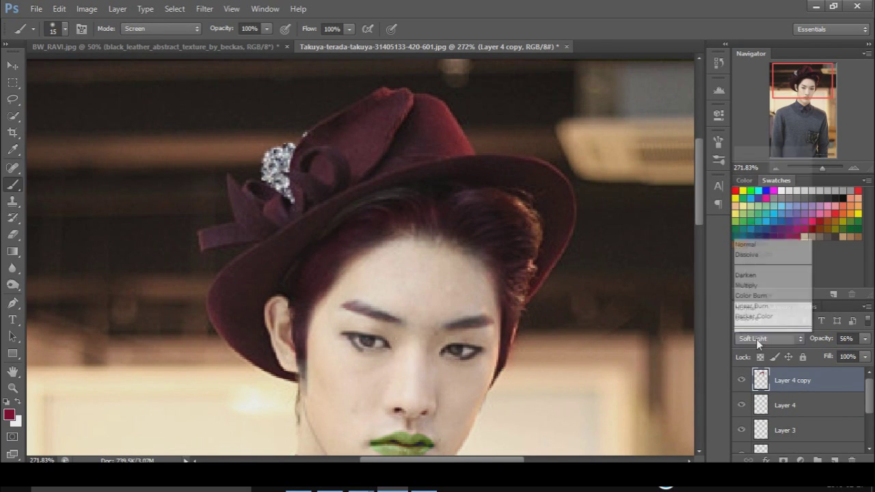
click(751, 310)
key(Down)
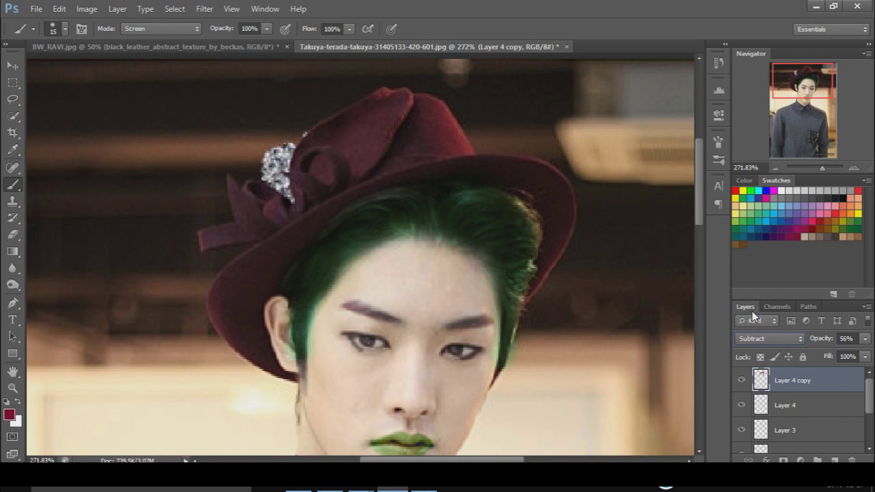
Clean up the green hair's edges, erasing spill on the face and background and repainting missed strands
click(13, 236)
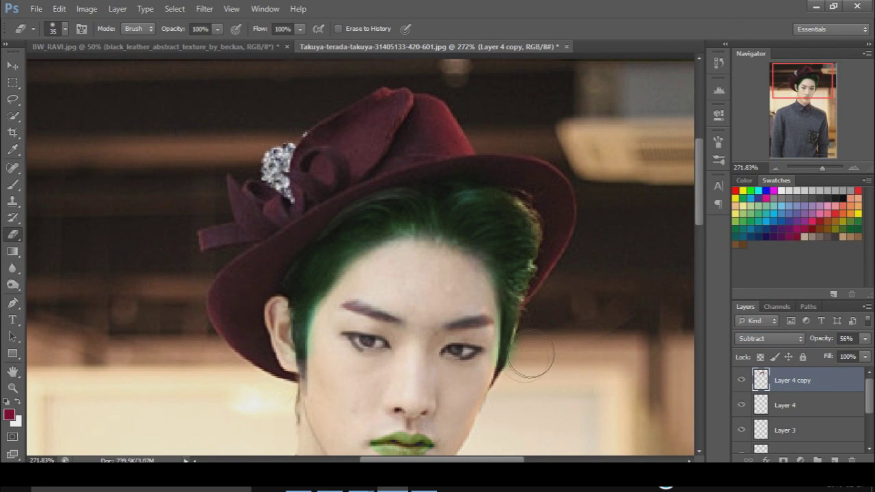
key(b)
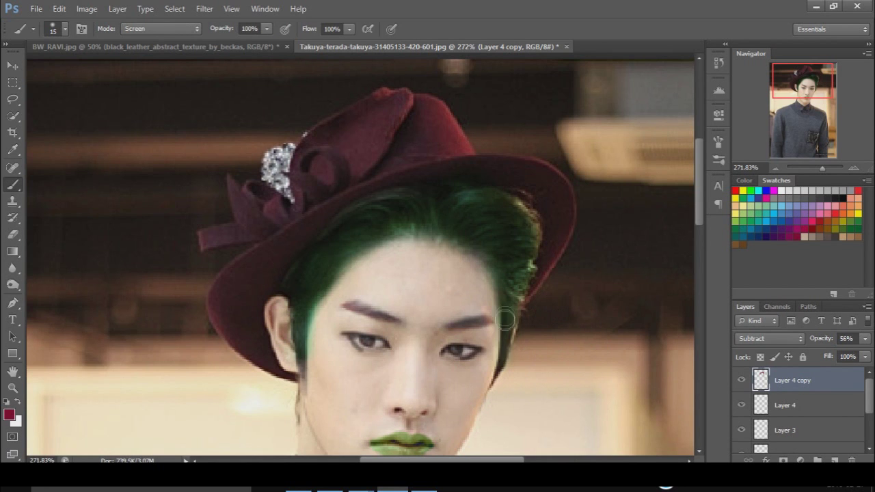
key(e)
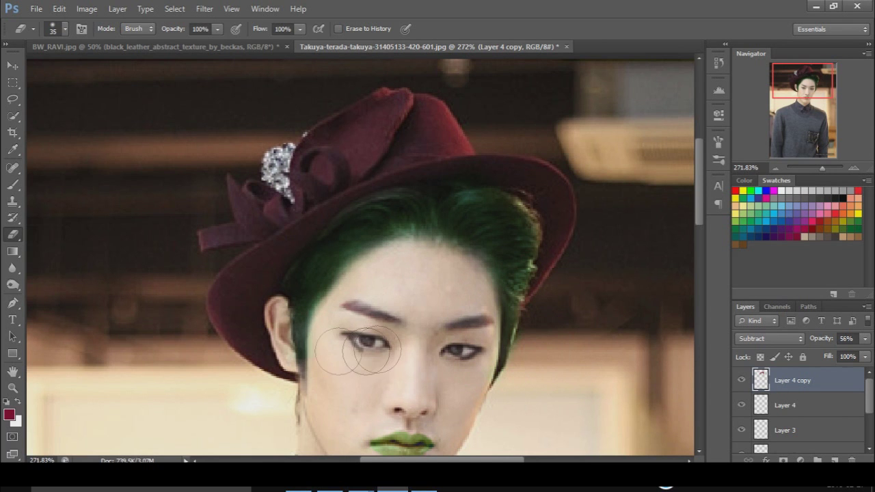
Add a new layer and set up a small, soft brown brush for eyeshadow
scroll(410, 348, down, 5)
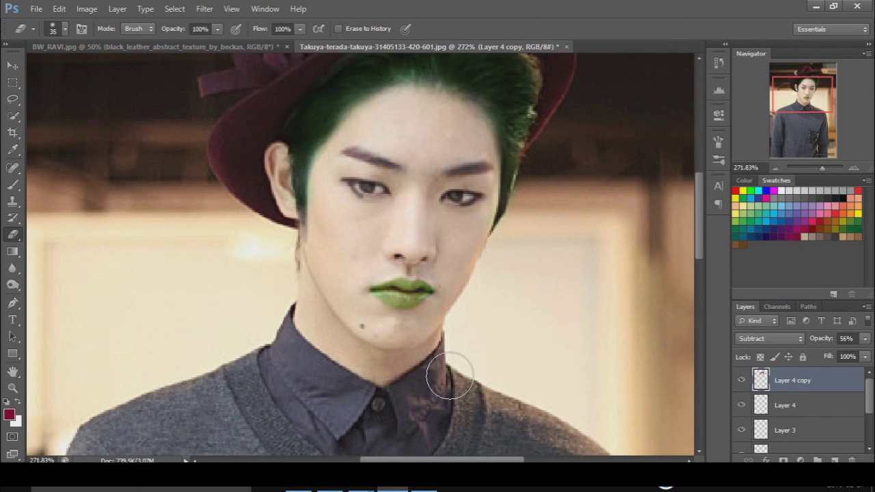
click(835, 460)
click(736, 244)
right_click(491, 196)
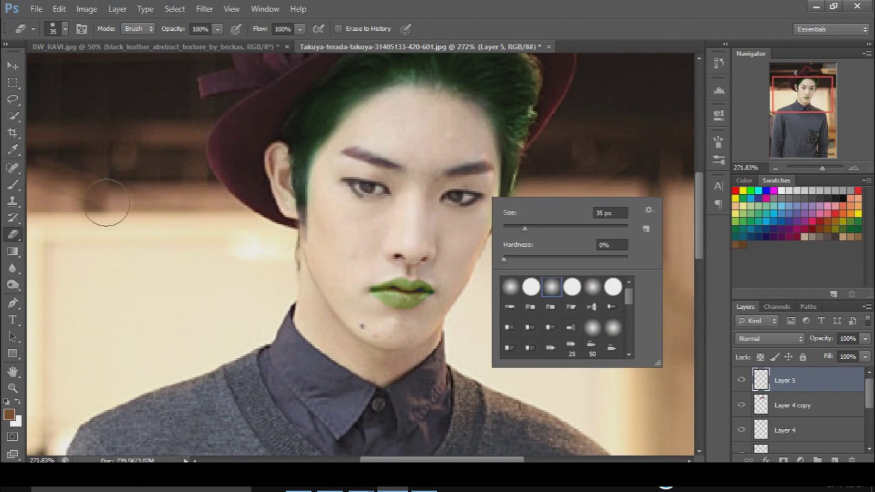
click(13, 184)
right_click(442, 234)
drag(464, 265, 471, 265)
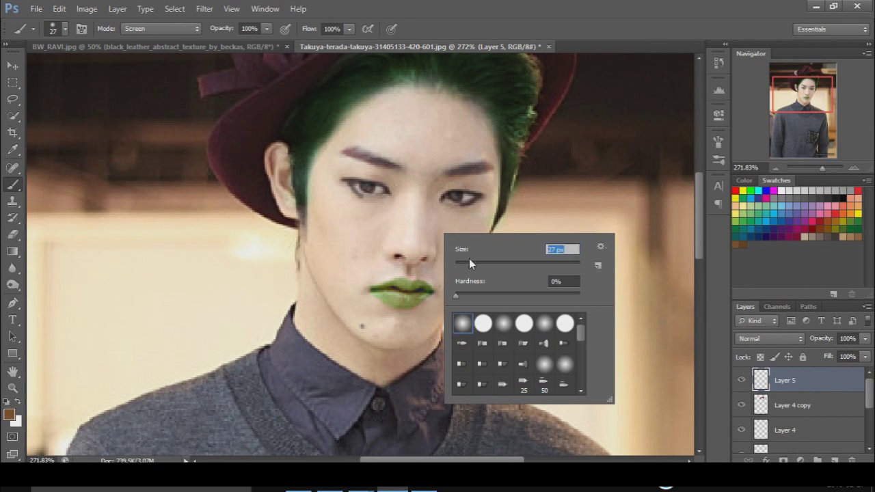
Try painting brown eyeshadow over both eyes, and undo the strokes
mouse_move(476, 183)
mouse_down()
mouse_move(478, 196)
mouse_move(451, 187)
mouse_up()
drag(355, 171, 366, 194)
key(ctrl+alt+z)
key(ctrl+alt+z)
key(ctrl+alt+z)
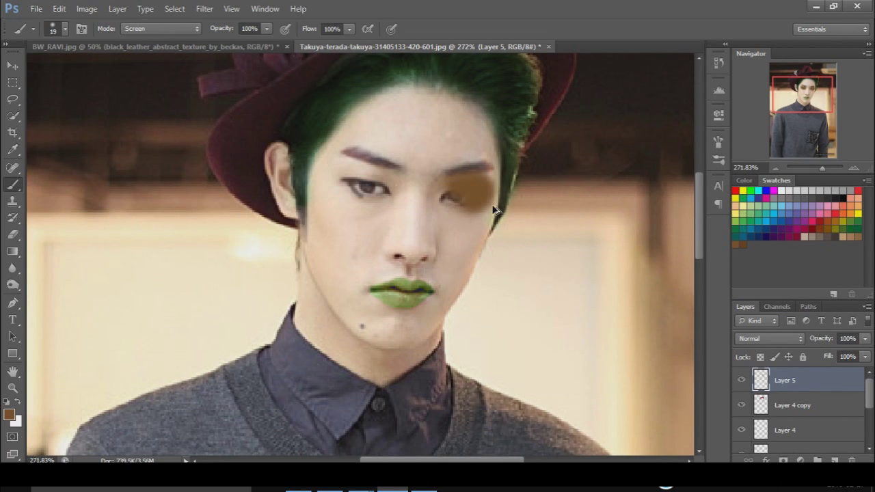
Paint brown eyeshadow around both eyes with a soft 19 px brush and lower the layer's opacity to 51%
mouse_move(460, 184)
mouse_down()
mouse_move(477, 203)
mouse_move(477, 189)
mouse_move(457, 192)
mouse_up()
mouse_move(340, 176)
mouse_down()
mouse_move(392, 183)
mouse_move(363, 200)
mouse_move(360, 190)
mouse_up()
click(796, 338)
click(865, 339)
drag(865, 355, 835, 355)
Erase the brown eyeshadow covering both eyes and the skin below them with a 9 px Eraser
key(e)
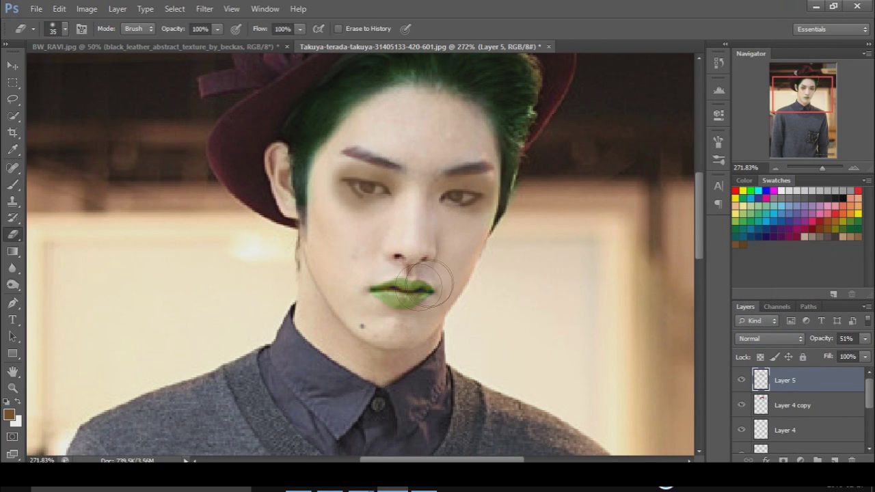
drag(364, 189, 355, 186)
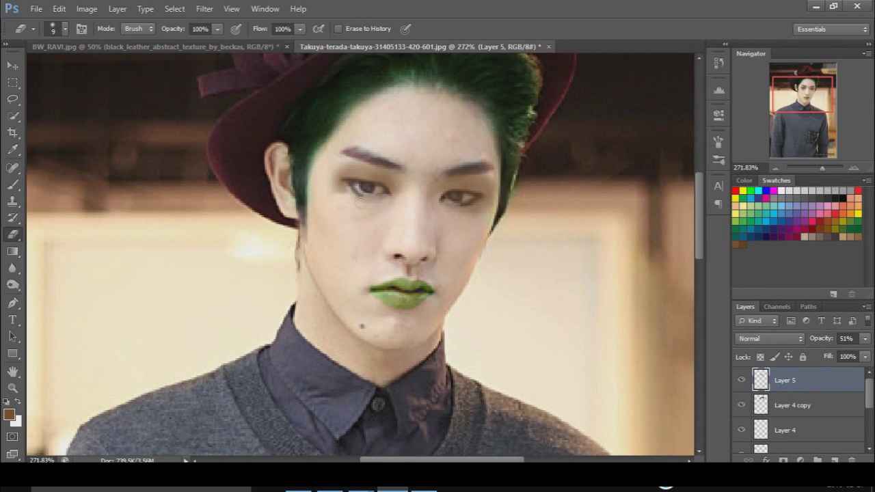
drag(462, 200, 486, 204)
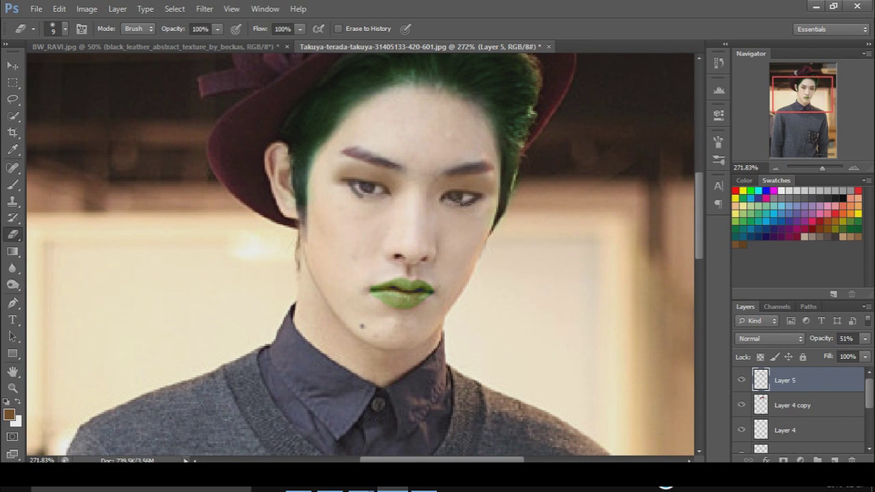
Paint dark red beneath both eyes on a new layer and lower the layer's opacity to 42%
click(835, 459)
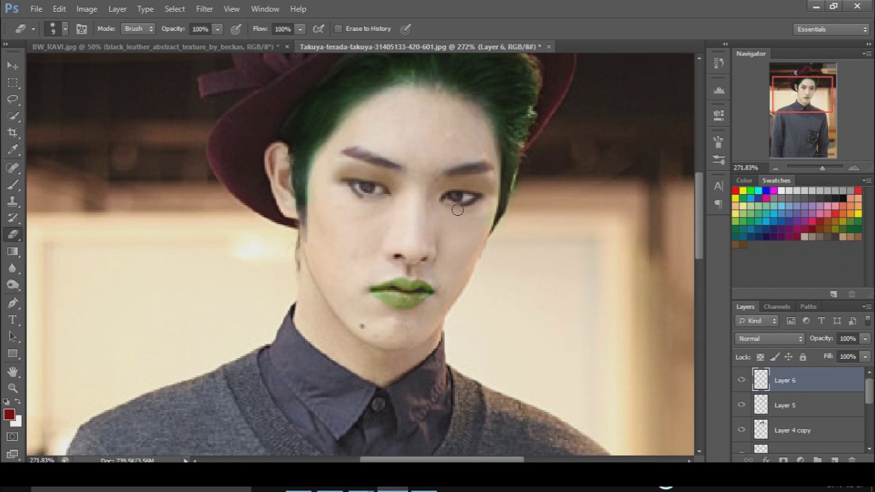
key(b)
drag(457, 205, 486, 204)
key(ctrl+z)
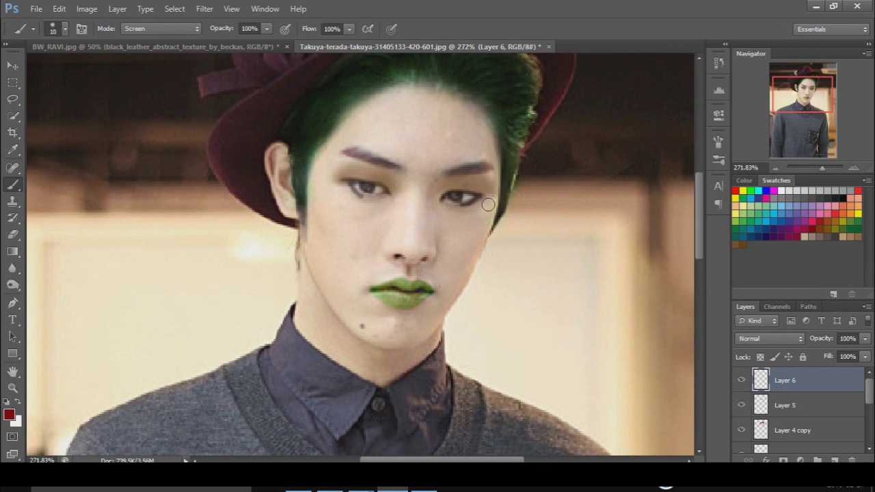
drag(345, 185, 377, 197)
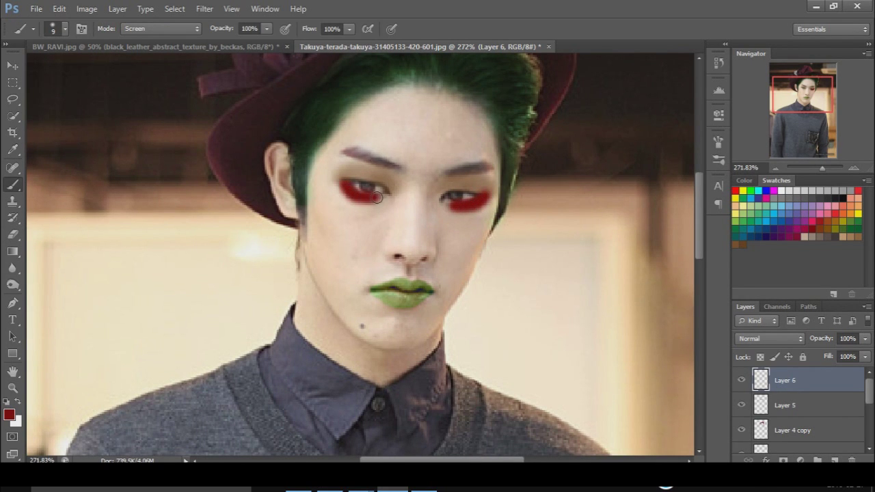
drag(865, 338, 826, 352)
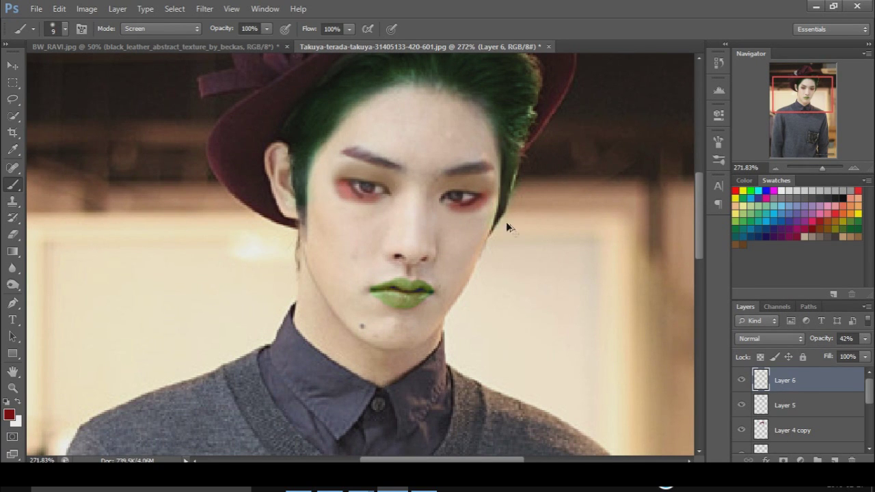
click(12, 235)
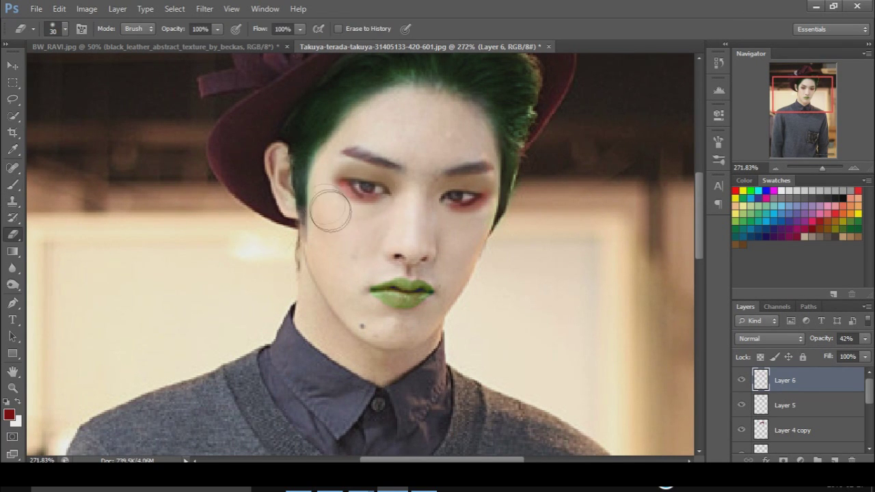
click(12, 185)
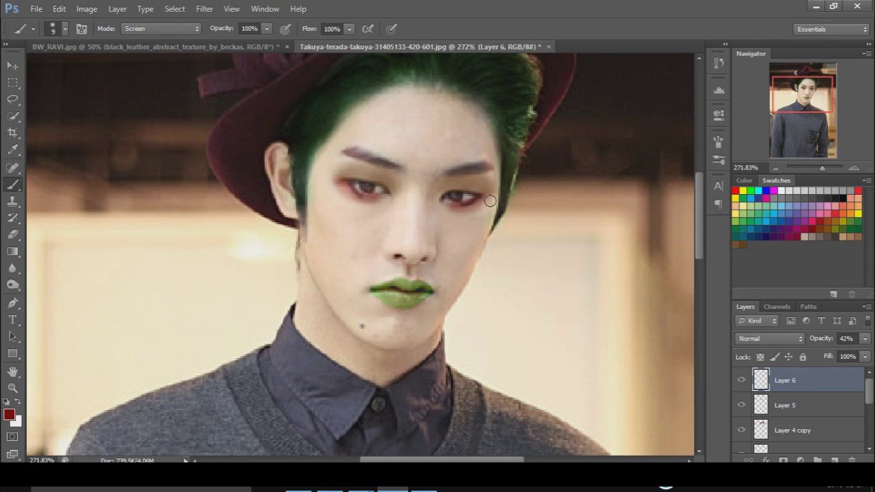
key(ctrl+z)
Soften the red under-eye paint with a Gaussian Blur and lower its layer's opacity to 34%
click(204, 8)
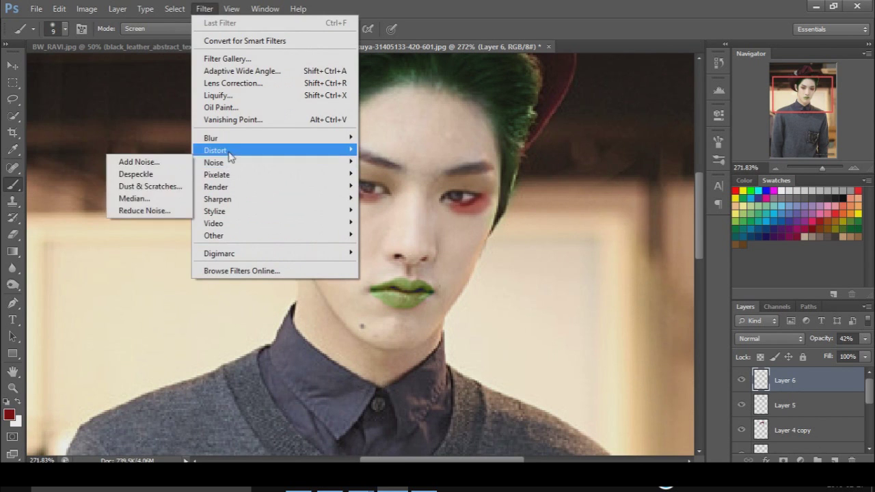
click(134, 223)
drag(682, 367, 658, 369)
key(Return)
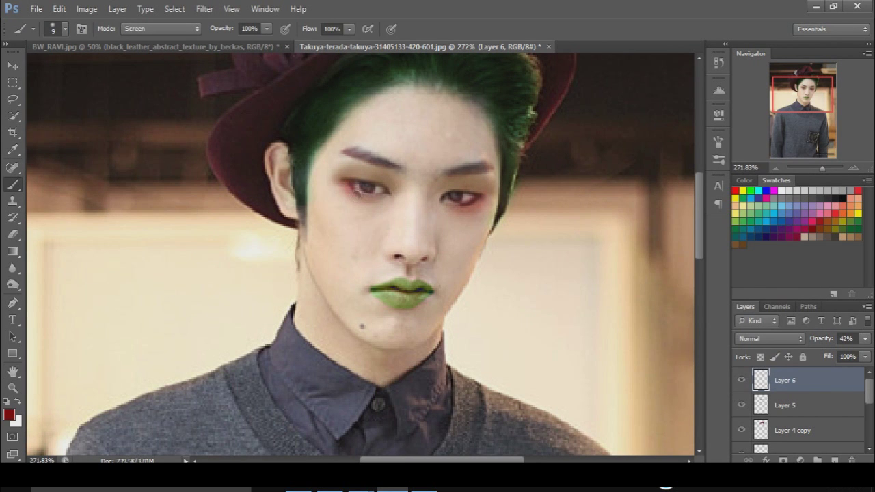
click(864, 338)
drag(829, 353, 820, 352)
scroll(543, 264, up, 3)
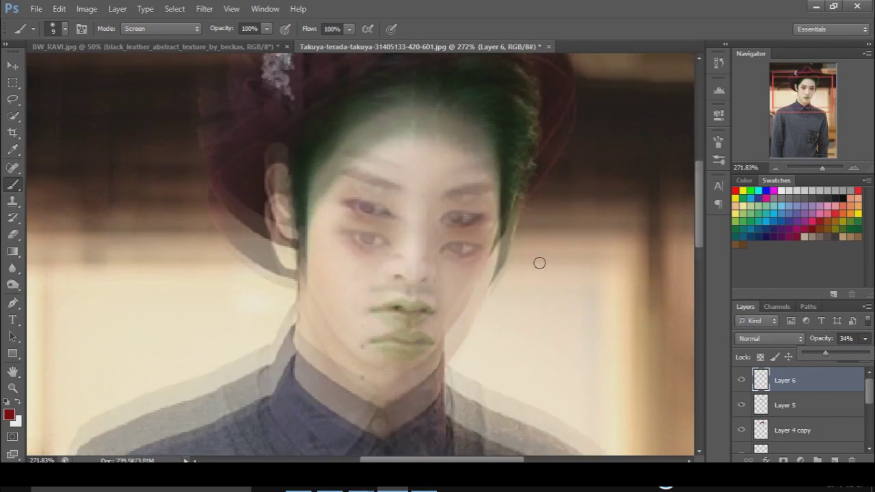
Paint dark grey shading beneath both eyes on a new layer and set it to Linear Light at 100% opacity
click(803, 197)
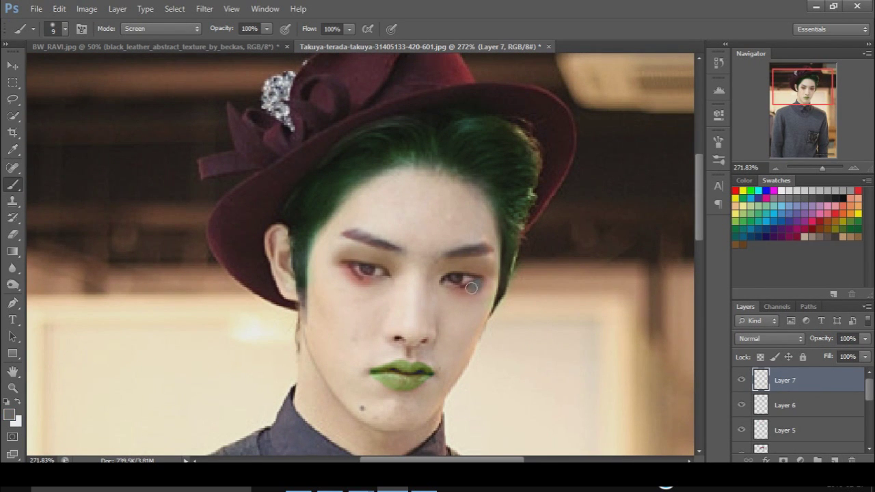
click(769, 338)
click(752, 259)
key(Up)
key(Up)
key(Up)
key(Up)
key(Up)
click(864, 339)
drag(860, 353, 852, 355)
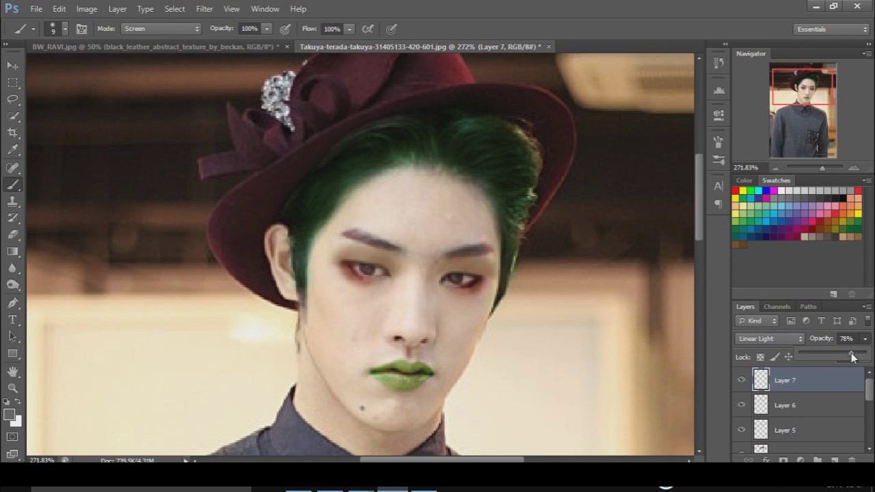
scroll(570, 279, down, 6)
scroll(569, 279, up, 4)
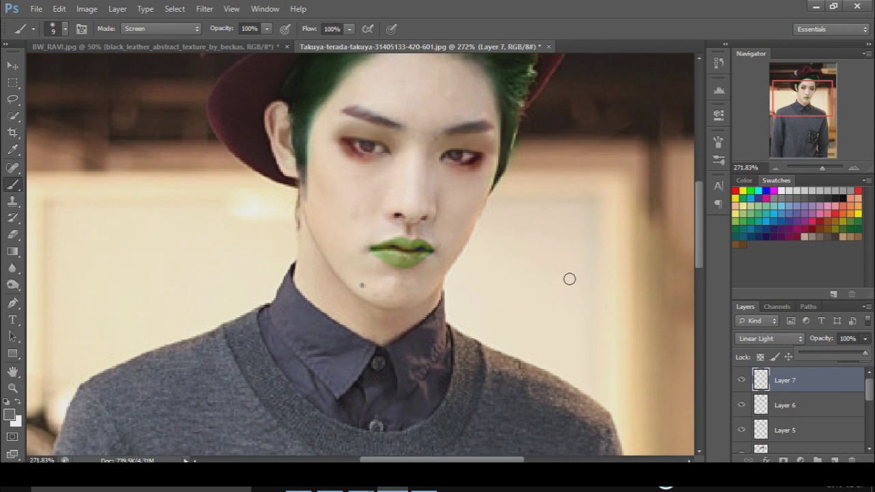
Add a new layer and paint a round black ear plug on the visible earlobe
key(ctrl+shift+alt+n)
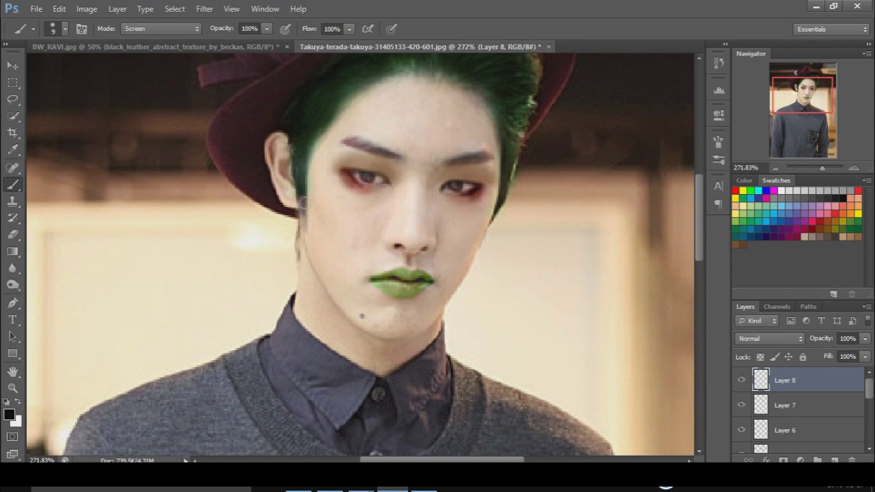
scroll(641, 276, up, 3)
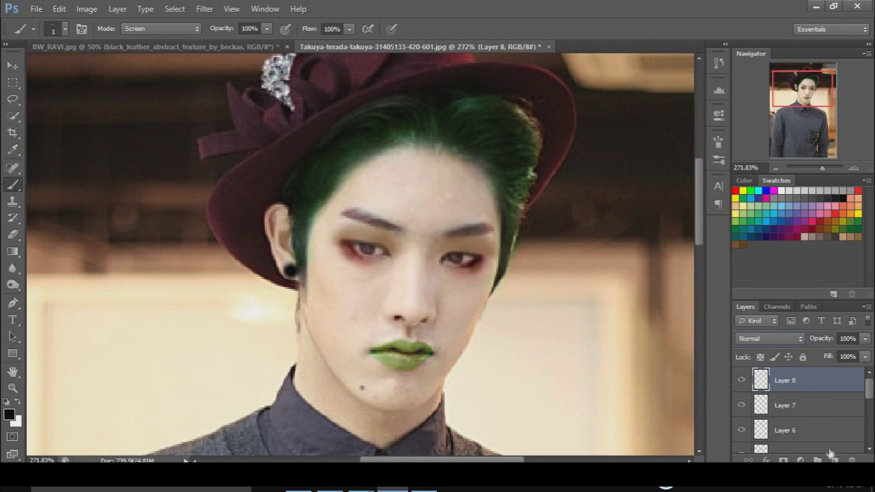
Paint brown along the jaw below the ear on a new layer with a soft 35 px brush
key(bracketright)
key(bracketright)
key(bracketright)
key(bracketright)
key(bracketright)
key(bracketright)
key(bracketright)
key(bracketright)
key(bracketright)
key(bracketright)
key(bracketright)
key(bracketright)
key(bracketright)
key(bracketright)
key(bracketright)
key(bracketright)
key(bracketright)
key(bracketleft)
key(bracketleft)
key(bracketleft)
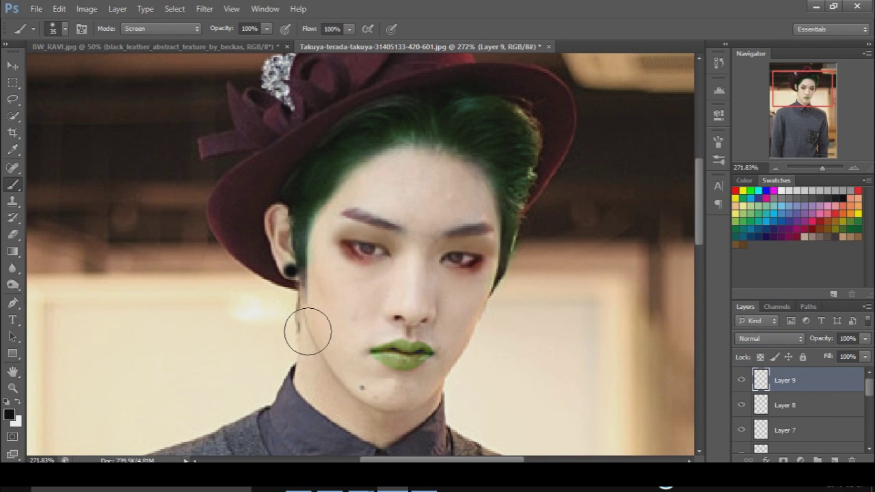
click(737, 244)
mouse_move(311, 331)
mouse_down()
mouse_move(335, 373)
mouse_move(321, 355)
mouse_up()
Set the blend mode of the brown jaw shading layer to Soft Light
click(786, 338)
click(788, 328)
key(Up)
key(Up)
key(Up)
key(Up)
key(Up)
key(Up)
key(Up)
key(Up)
key(Up)
key(Up)
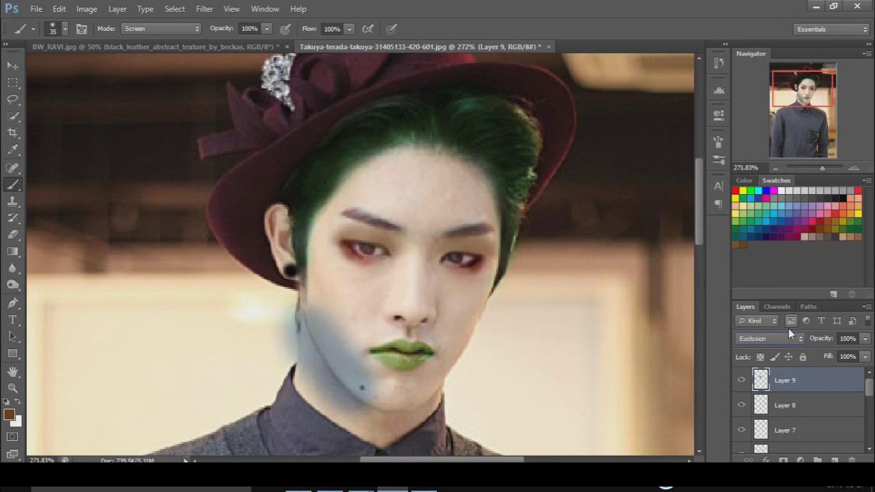
scroll(788, 328, up, 3)
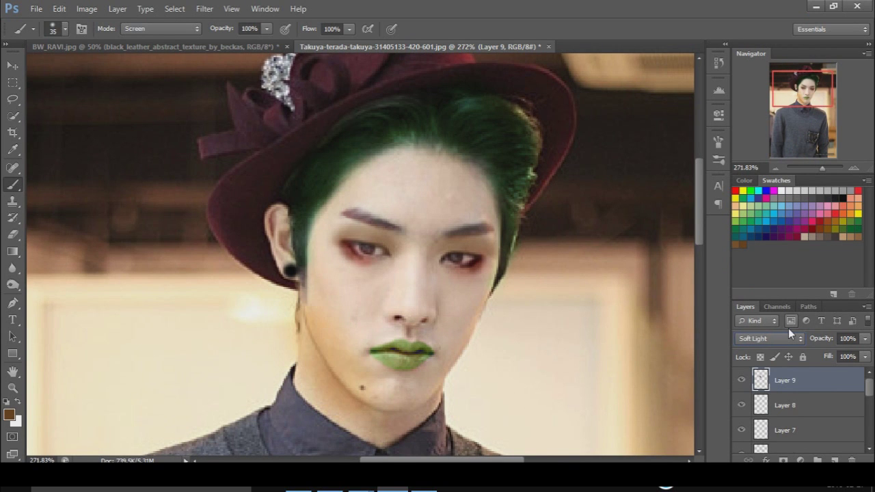
Rework the brown jaw contour using the 30 px Eraser and repainting with the 35 px brush
click(13, 233)
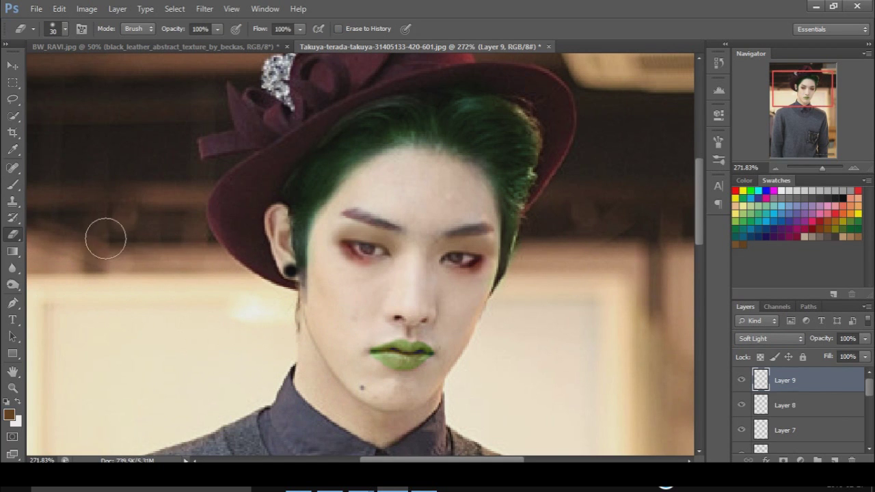
key(b)
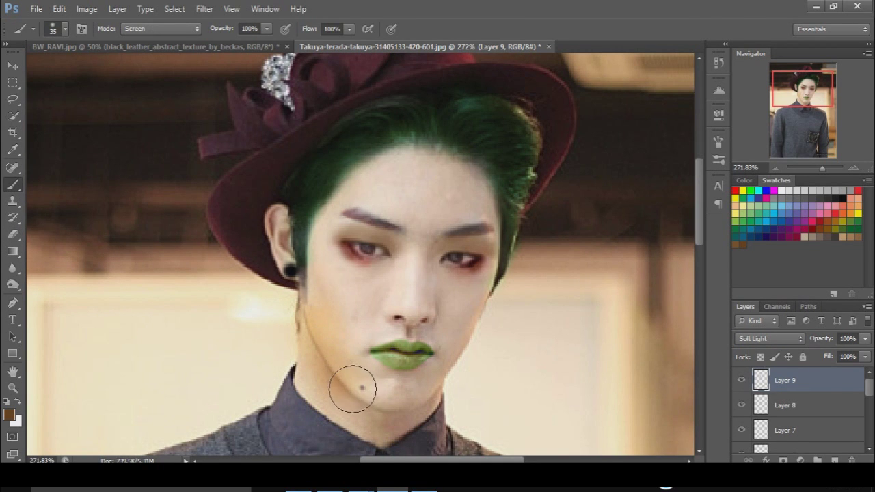
click(12, 233)
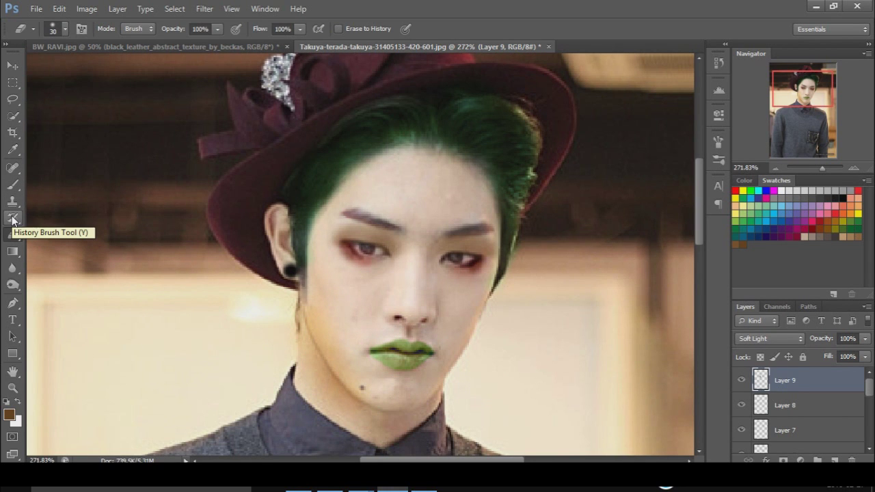
click(13, 184)
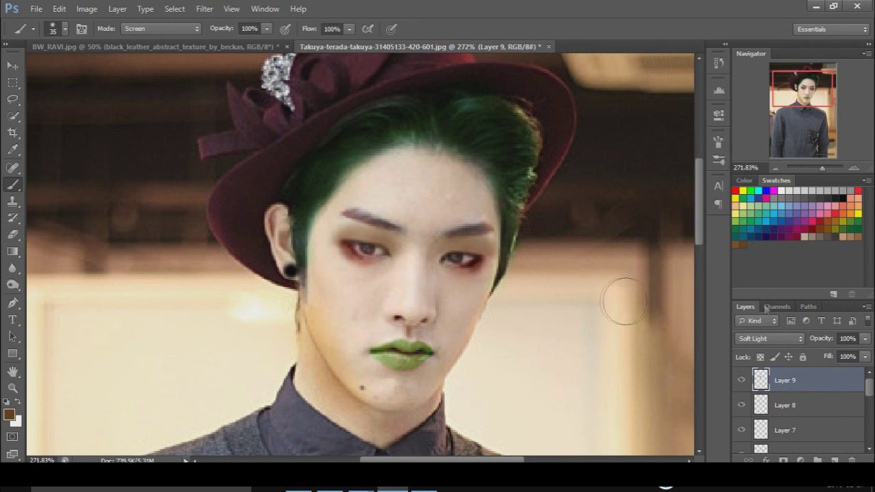
click(846, 484)
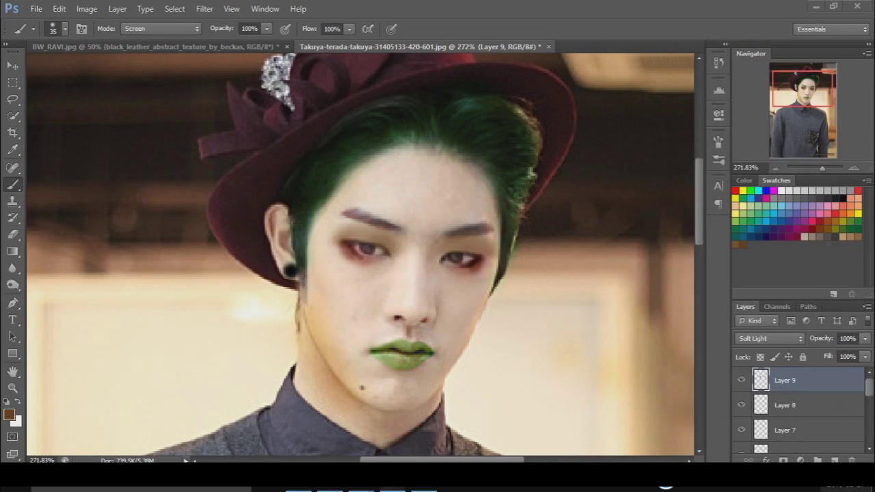
click(619, 375)
key(ctrl+z)
Add a new layer and paint white highlights on both cheeks under the eyes with a soft 15 px brush
key(ctrl+shift+alt+n)
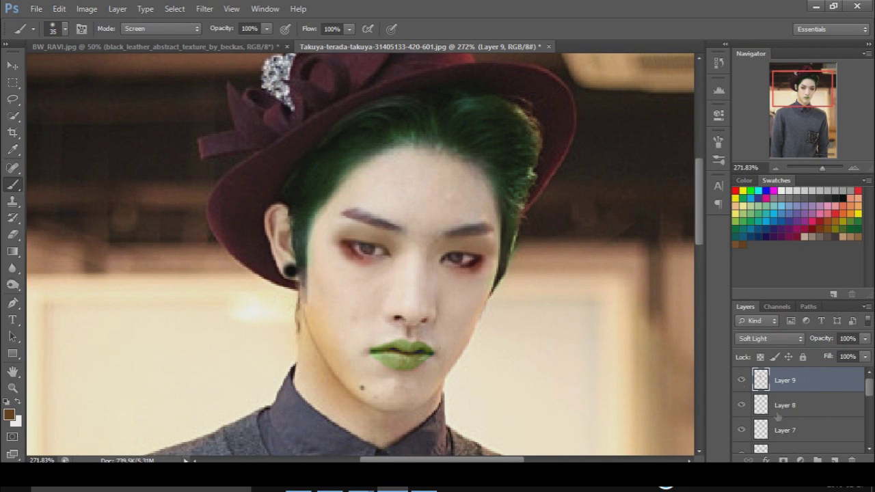
key(x)
key(bracketleft)
key(bracketleft)
key(bracketleft)
drag(454, 291, 484, 290)
drag(374, 284, 345, 282)
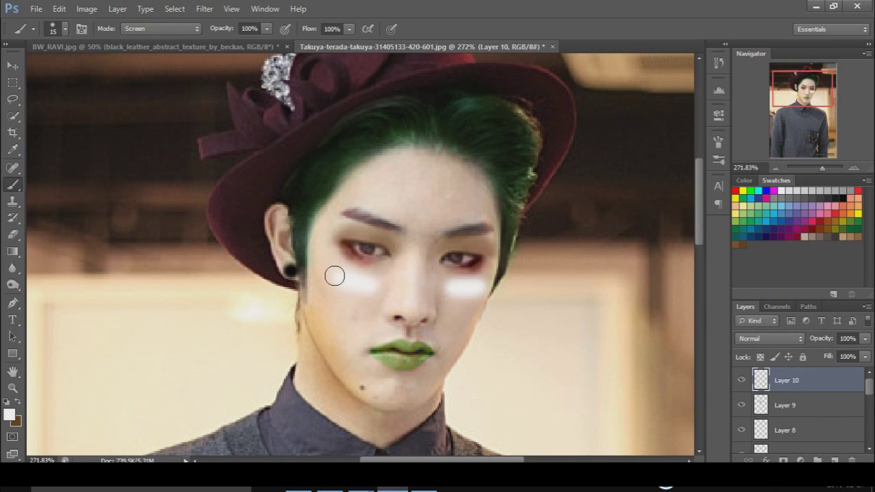
Set the white cheek highlight layer to Screen blending and lower its opacity to 38%
click(747, 339)
click(746, 331)
scroll(746, 331, up, 9)
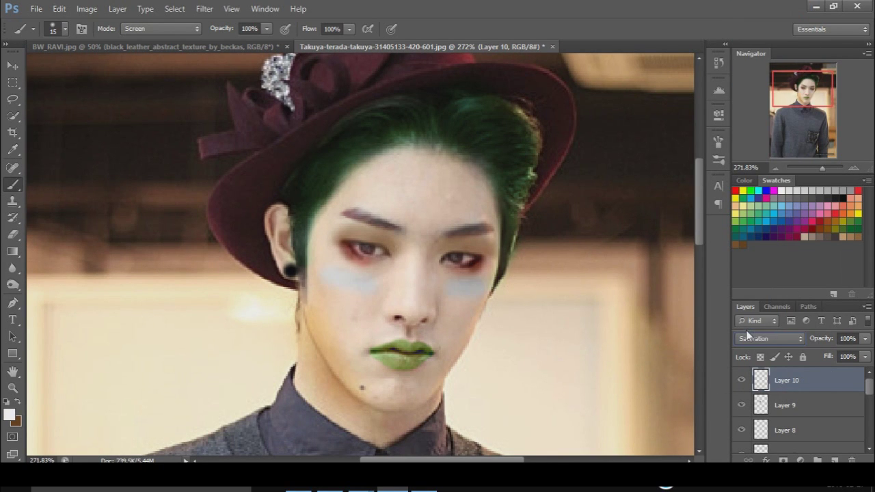
scroll(745, 330, up, 11)
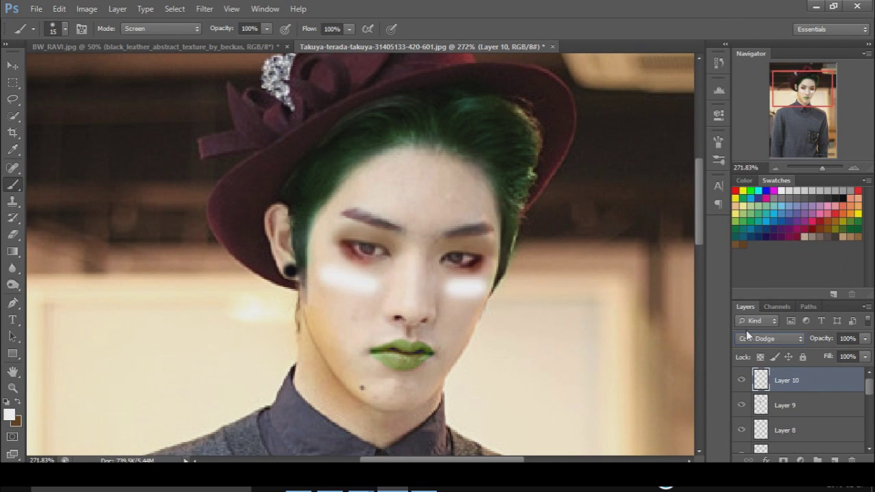
scroll(745, 330, down, 6)
click(864, 339)
click(833, 355)
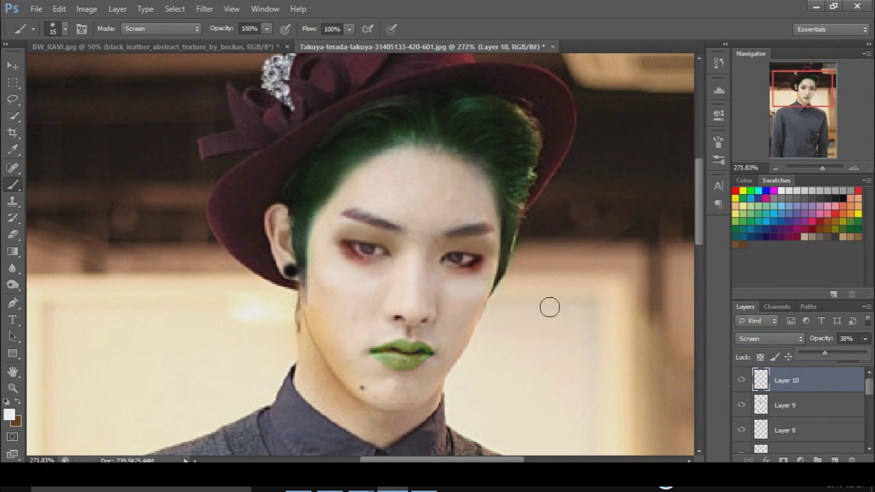
Apply a Gaussian Blur with a 2.9 px radius to the white cheek highlights
click(454, 305)
click(204, 6)
mouse_move(220, 137)
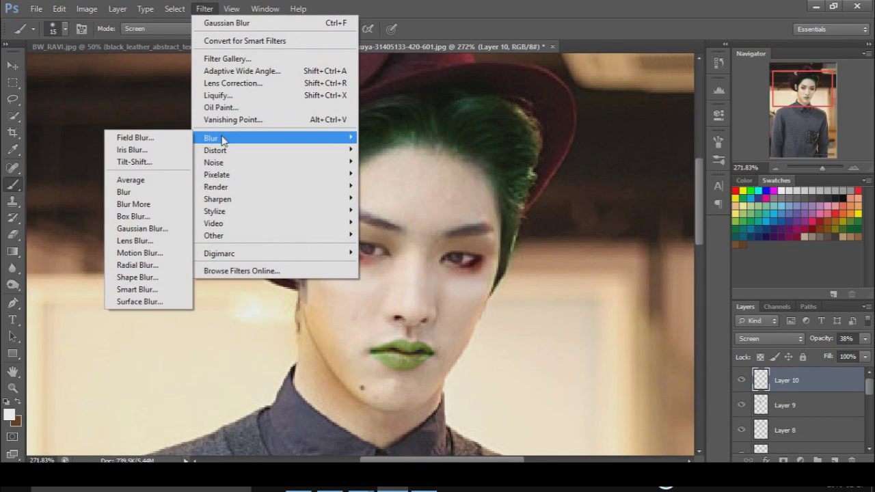
click(164, 198)
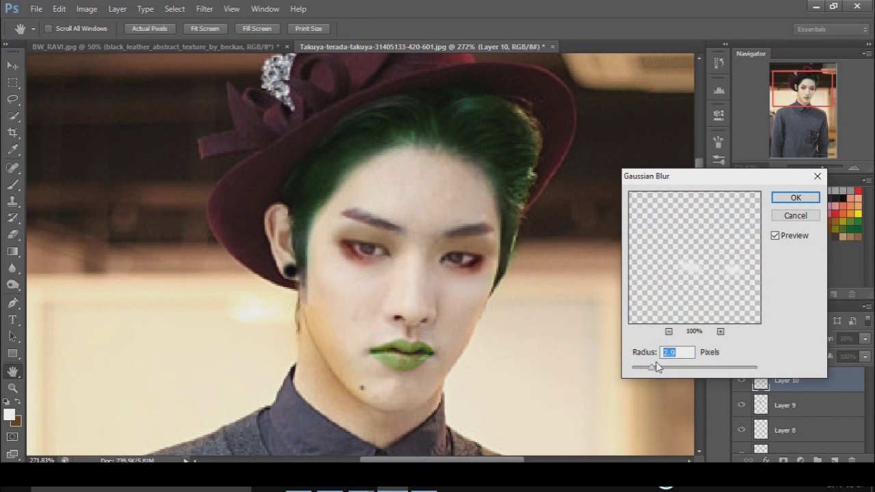
click(782, 200)
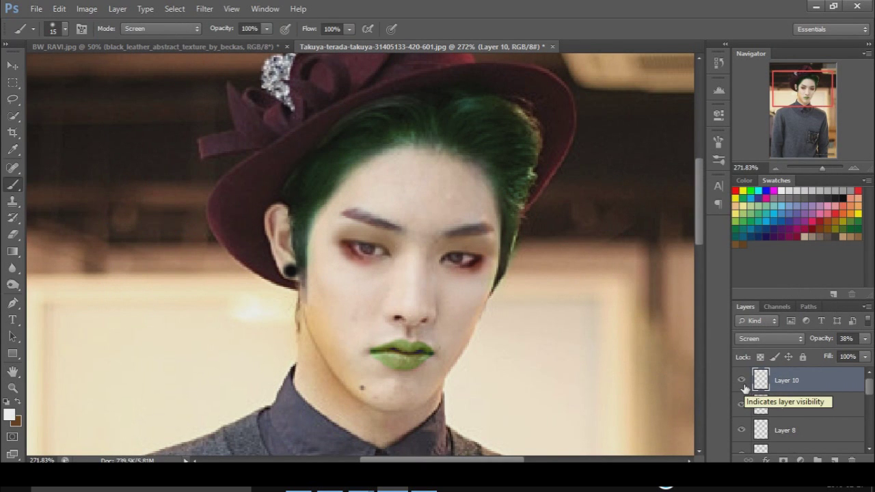
scroll(550, 259, up, 2)
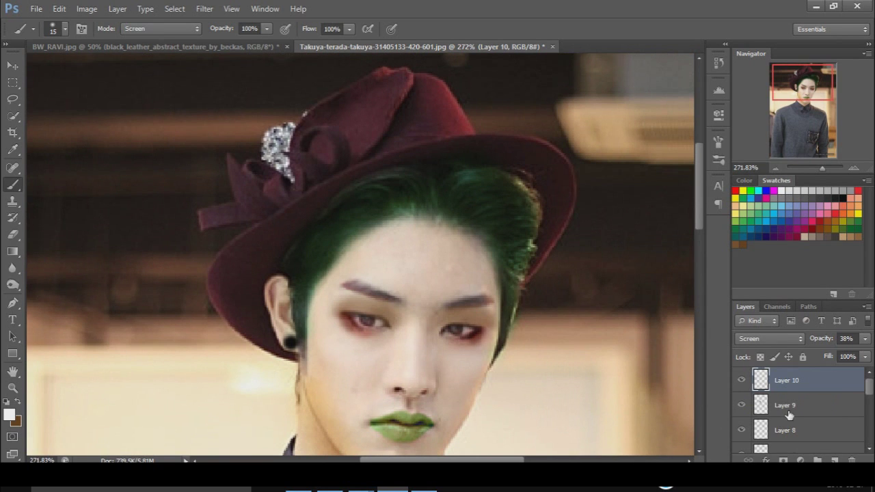
key(v)
right_click(507, 214)
click(522, 224)
click(13, 201)
click(13, 185)
mouse_move(533, 251)
mouse_down()
mouse_move(524, 189)
mouse_move(497, 230)
mouse_move(440, 211)
mouse_up()
key(ctrl+z)
Activate the brown jaw contour layer, Layer 9, and switch to the 30 px Eraser
scroll(730, 434, down, 5)
scroll(587, 396, down, 3)
key(v)
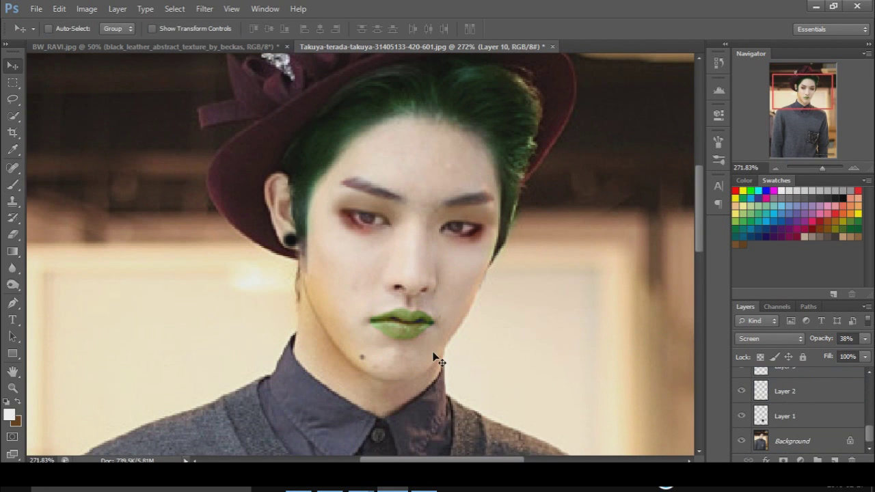
right_click(342, 335)
click(369, 345)
click(13, 235)
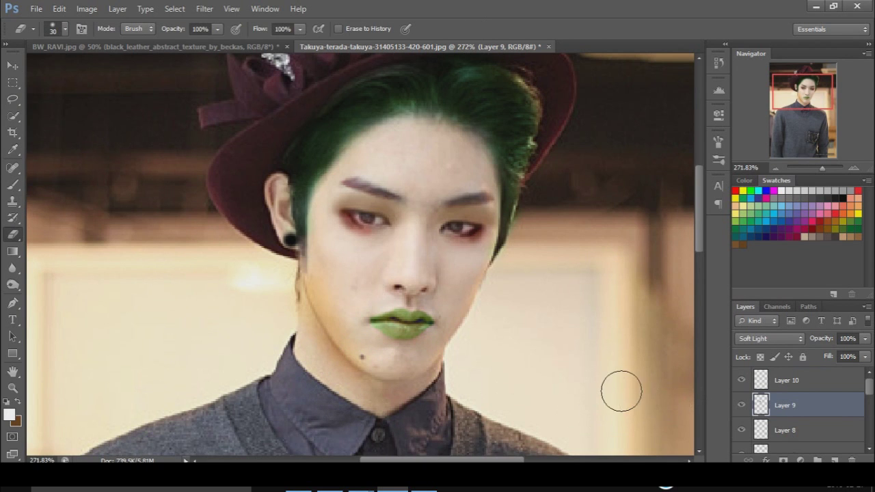
Activate the beaded pocket's layer, Layer 1, and switch to the 30 px Eraser
scroll(621, 391, down, 10)
key(v)
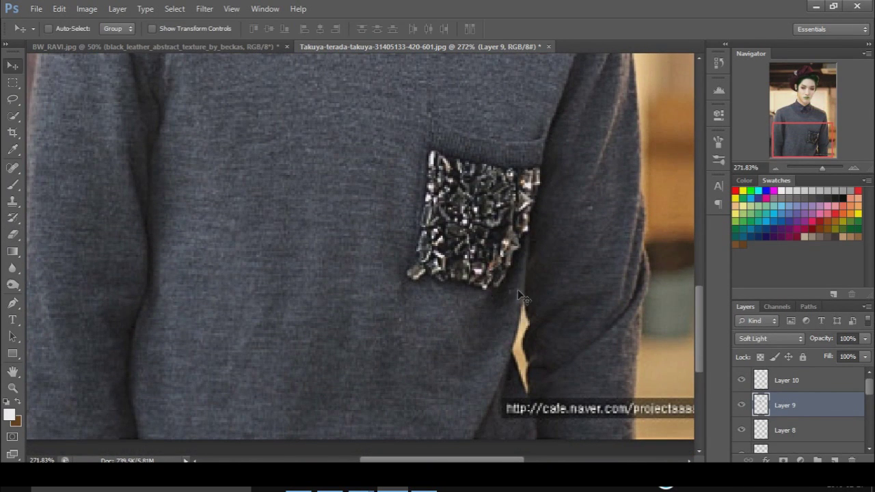
right_click(477, 271)
click(494, 278)
key(e)
scroll(505, 330, down, 2)
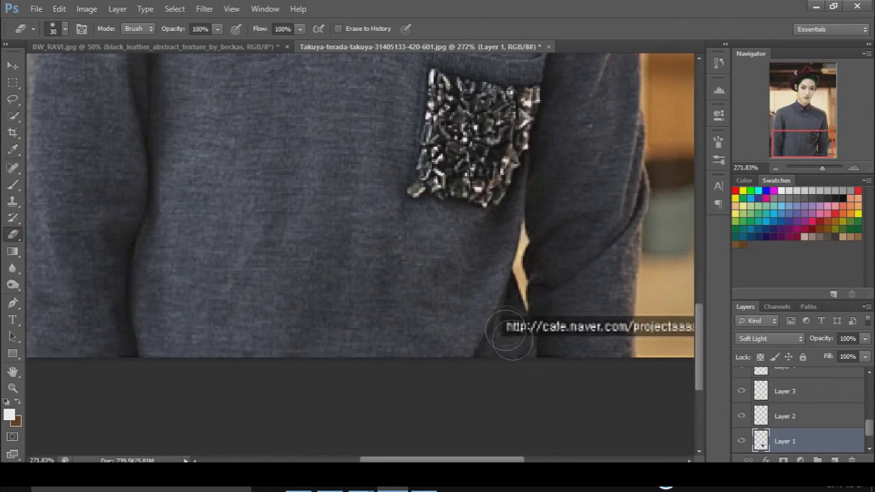
scroll(509, 335, down, 1)
scroll(611, 357, right, 4)
Select the web-address watermark on the Background layer with the Quick Selection tool and fill it in to remove it
key(w)
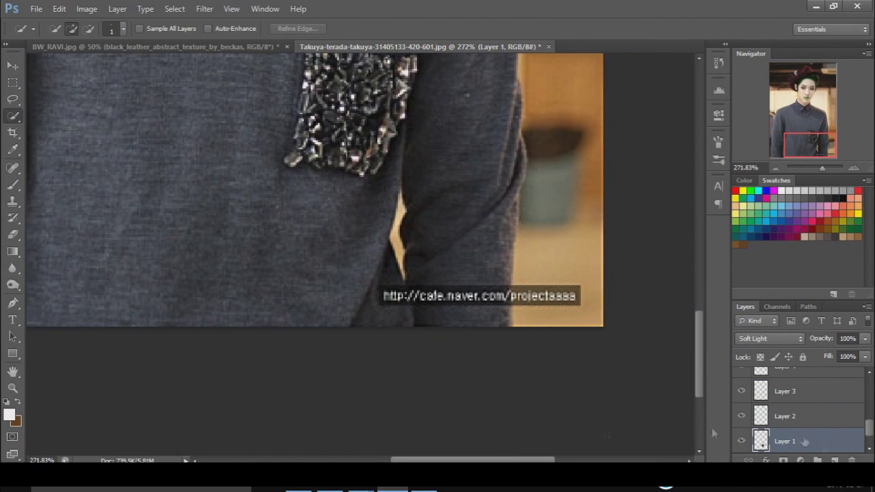
key(alt+bracketleft)
mouse_move(404, 297)
mouse_down()
mouse_move(388, 296)
mouse_move(393, 304)
mouse_move(391, 287)
mouse_up()
alt+click(382, 315)
alt+click(390, 272)
alt+click(437, 316)
right_click(405, 280)
click(471, 239)
key(Return)
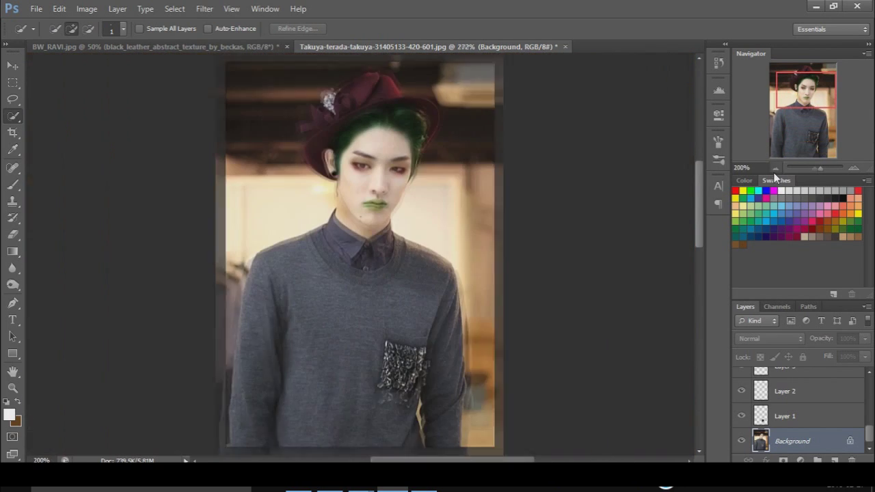
Reactivate Layer 9 with the jaw contour and switch back to the Eraser
key(v)
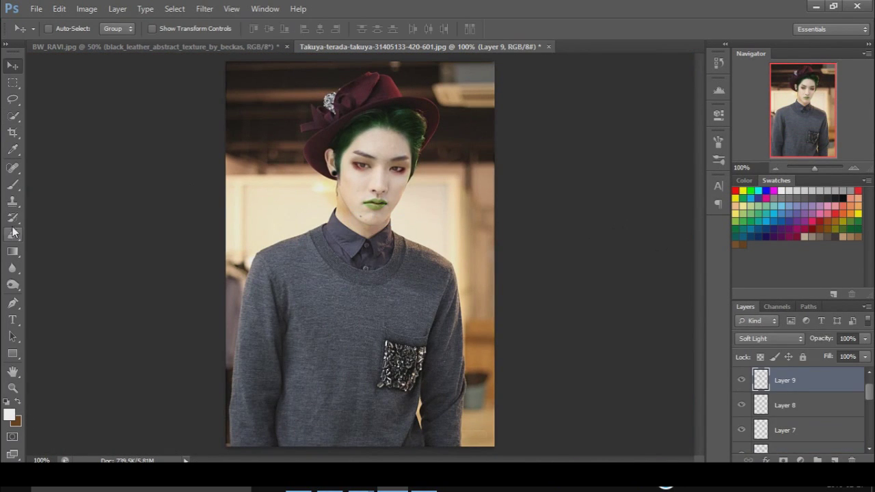
key(e)
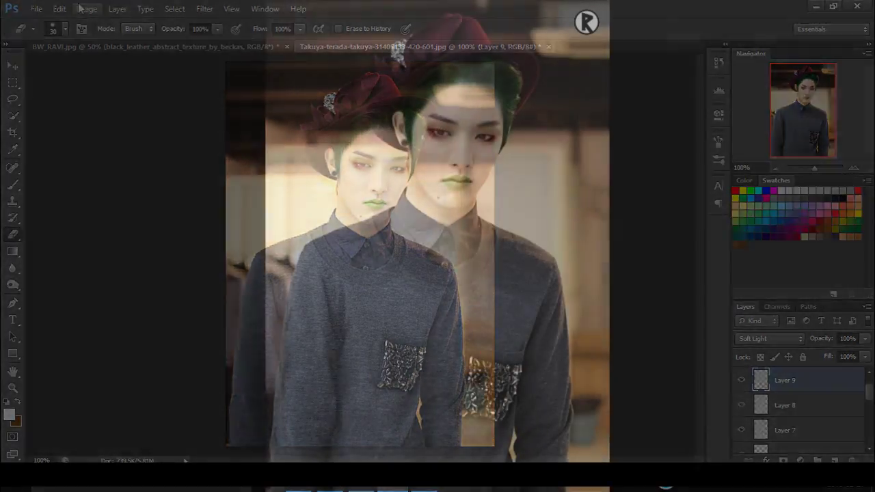